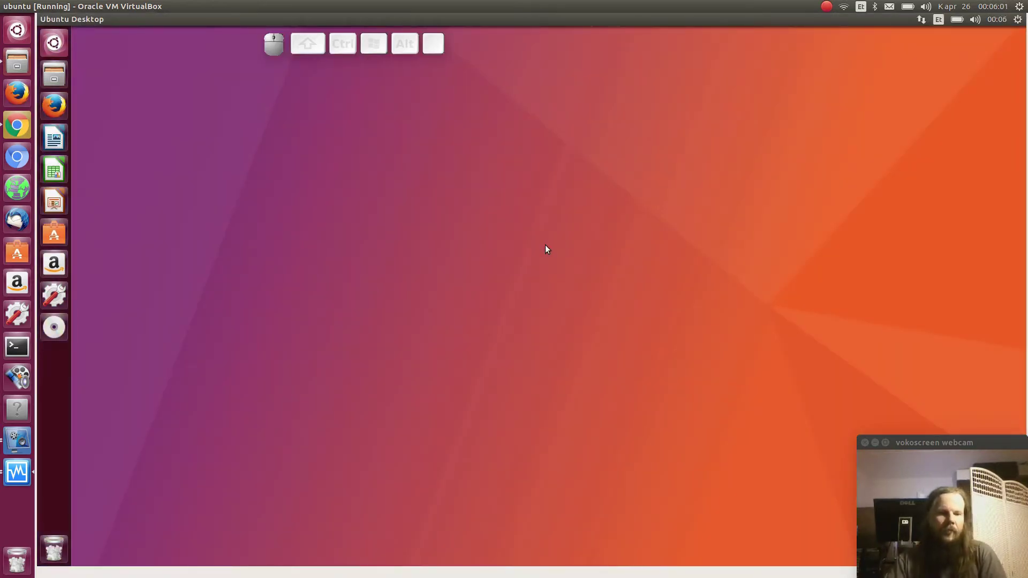
Install Mercurial 3.9.1 with 'sudo apt install mercurial' in a new terminal window
key("ctrl+alt+t")
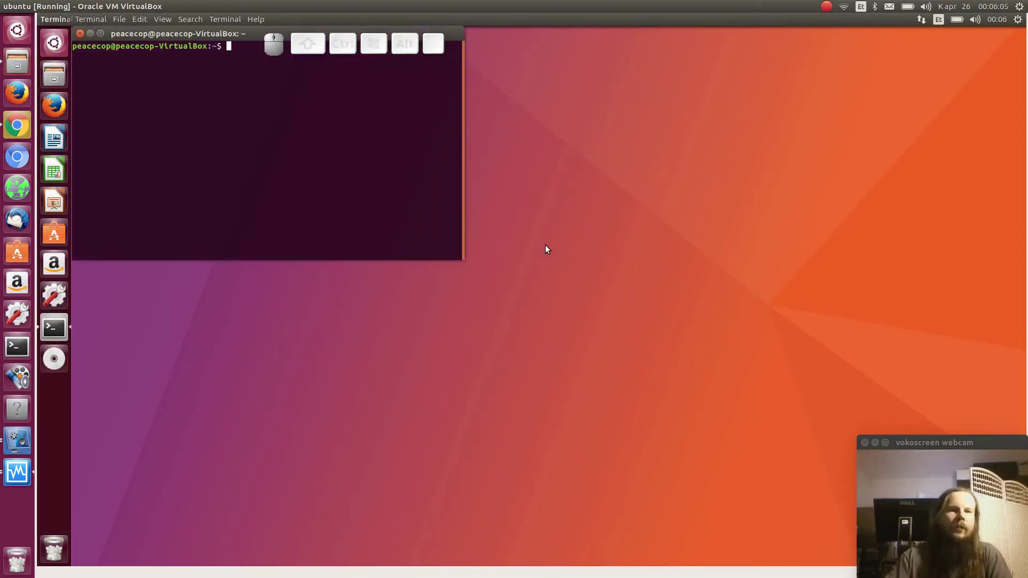
left_click_drag(249, 33, 278, 65)
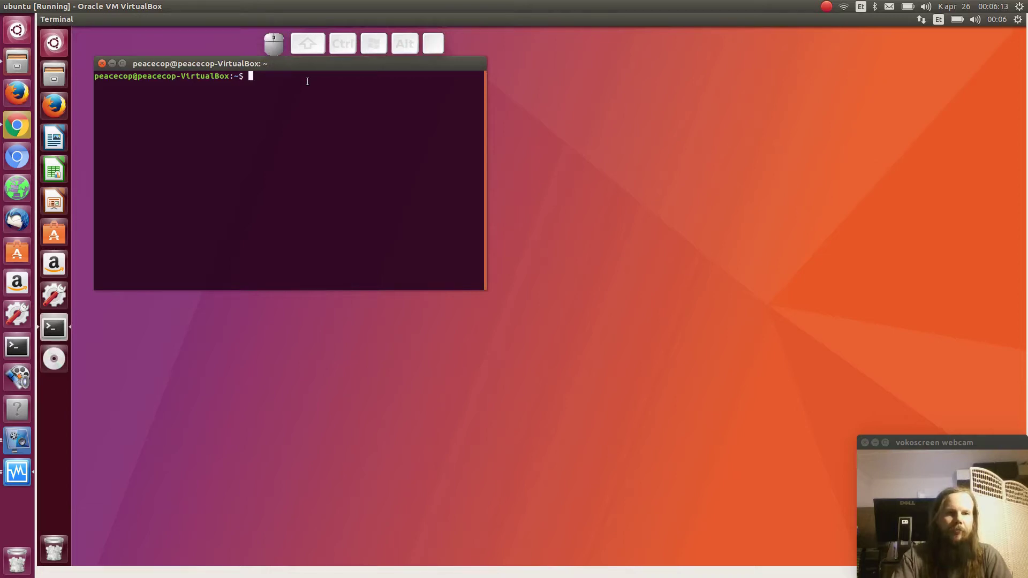
type("sudo apt inst")
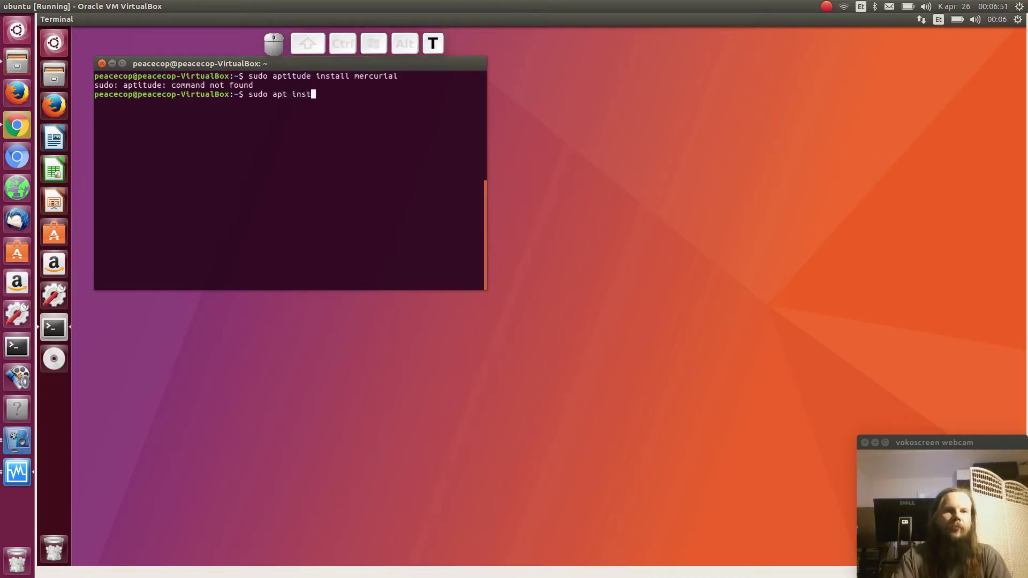
type("all me")
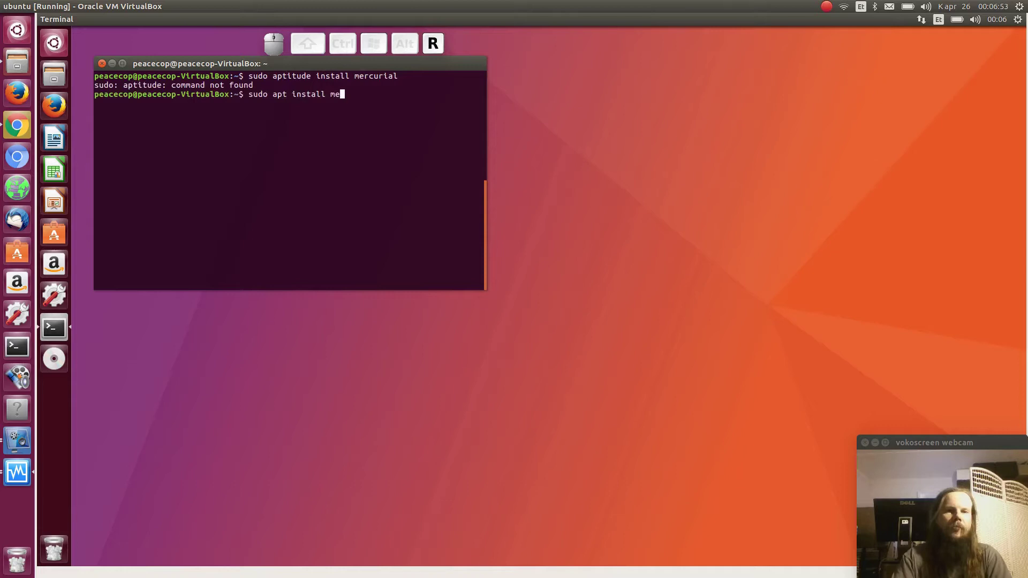
type("rcurial")
key("Return")
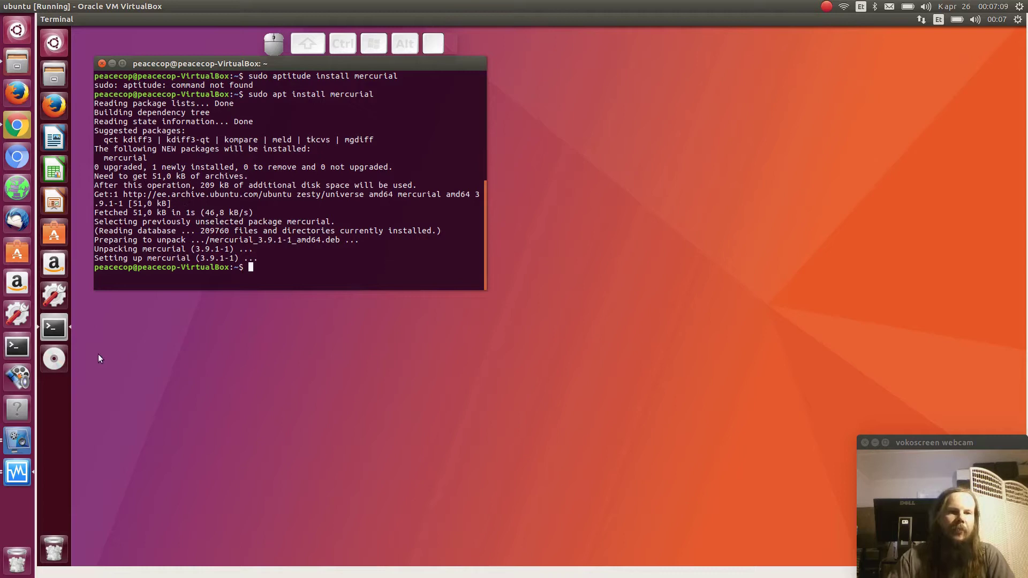
left_click(54, 43)
Launch Eclipse Neon.3 by searching 'eclip' in the Ubuntu Dash
type("eclip")
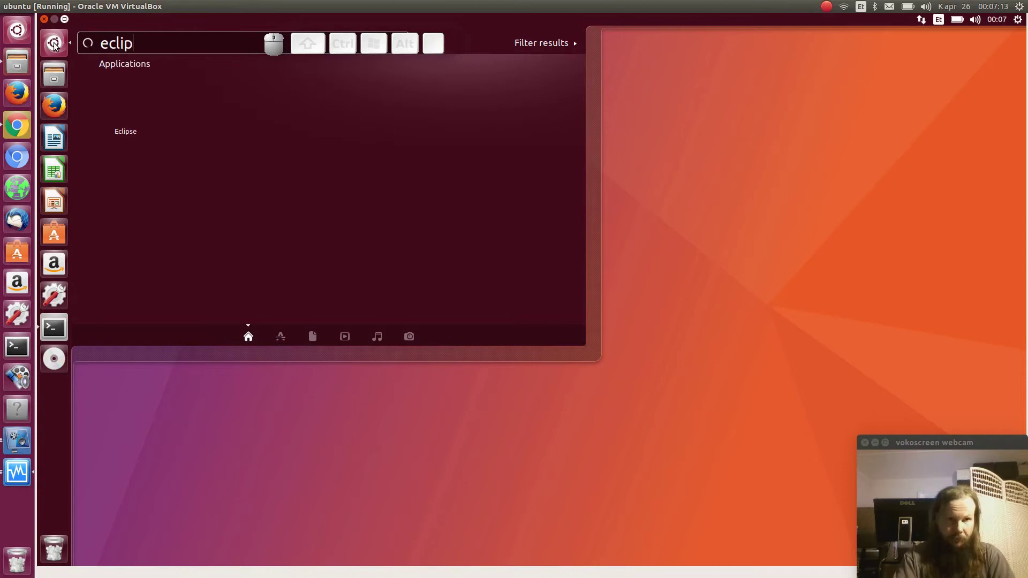
key("Return")
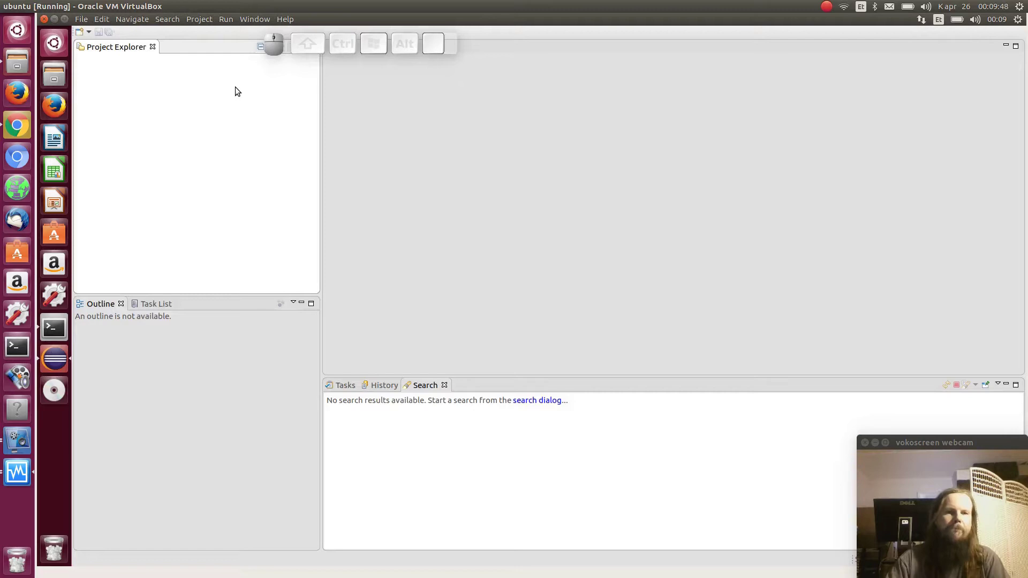
Search the Eclipse Marketplace for 'mercurial'
left_click(285, 20)
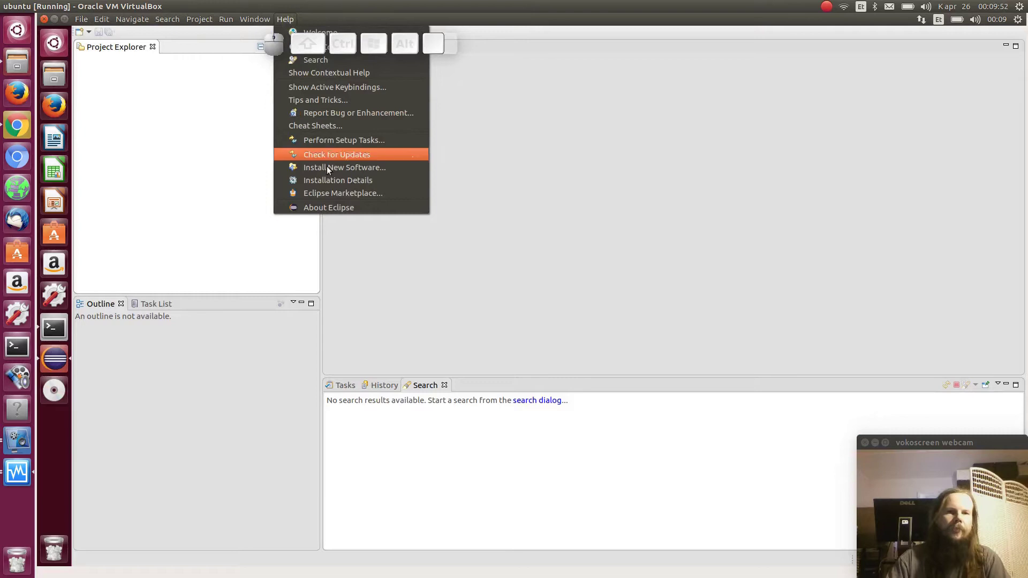
left_click(328, 196)
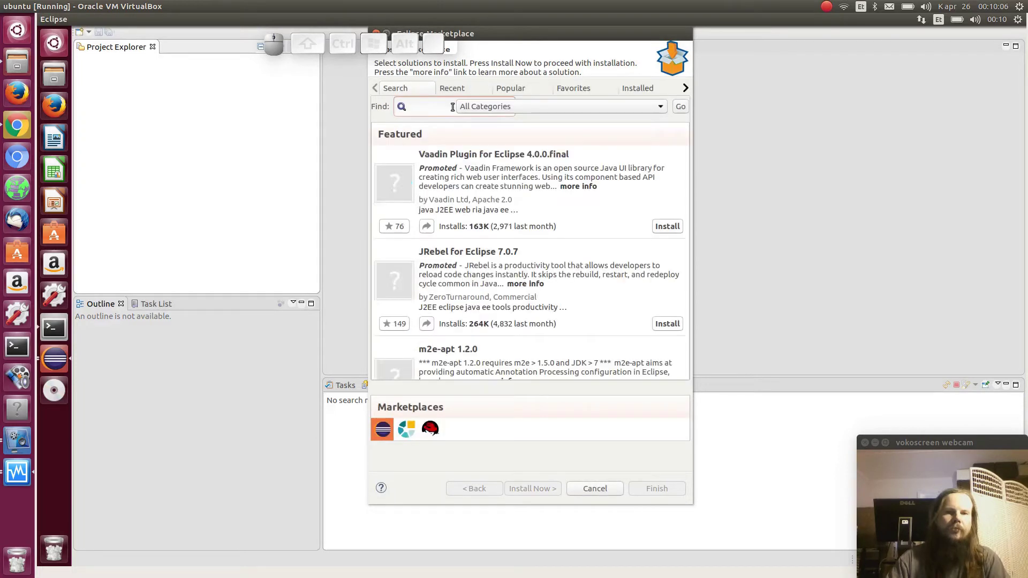
left_click(453, 107)
type("mercurial")
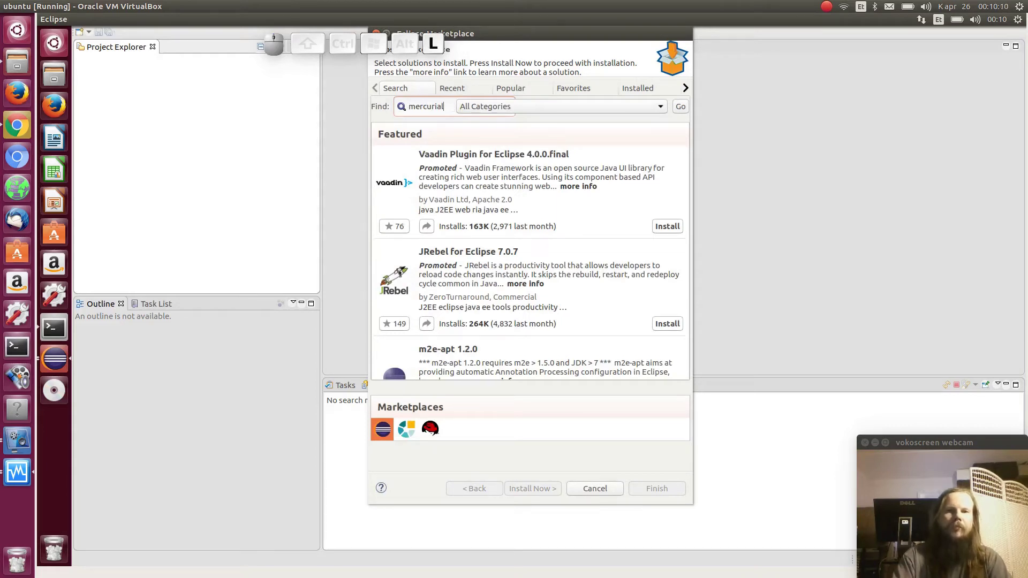
key("Return")
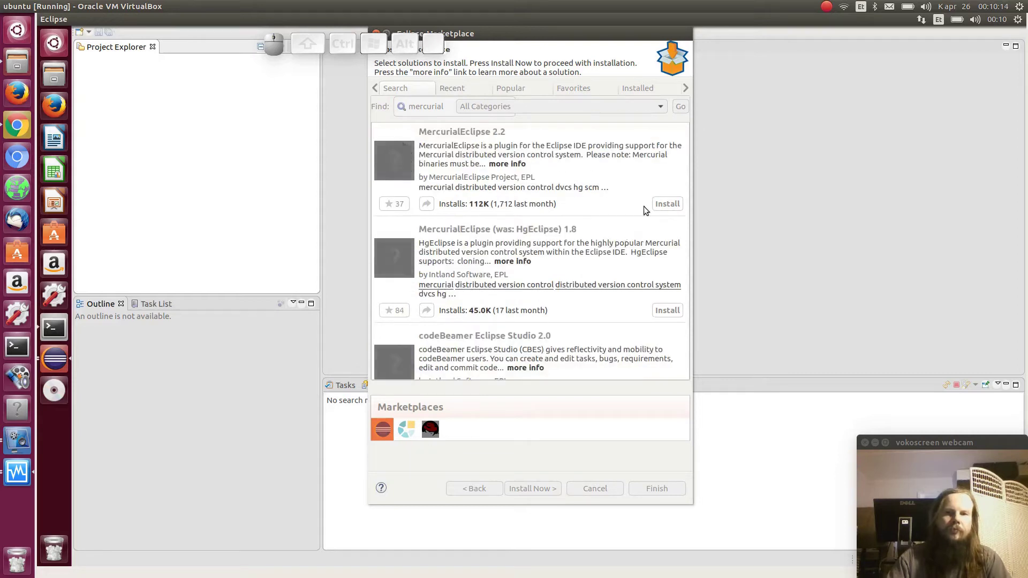
Install MercurialEclipse 2.2, accepting the license and unsigned-content warning, then restart Eclipse
left_click(666, 204)
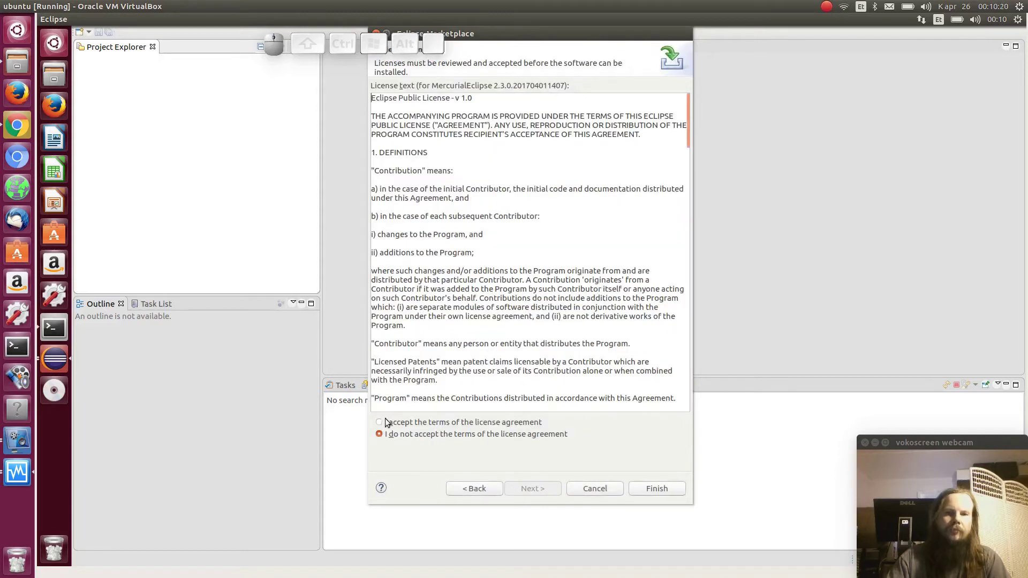
left_click(378, 423)
left_click(658, 488)
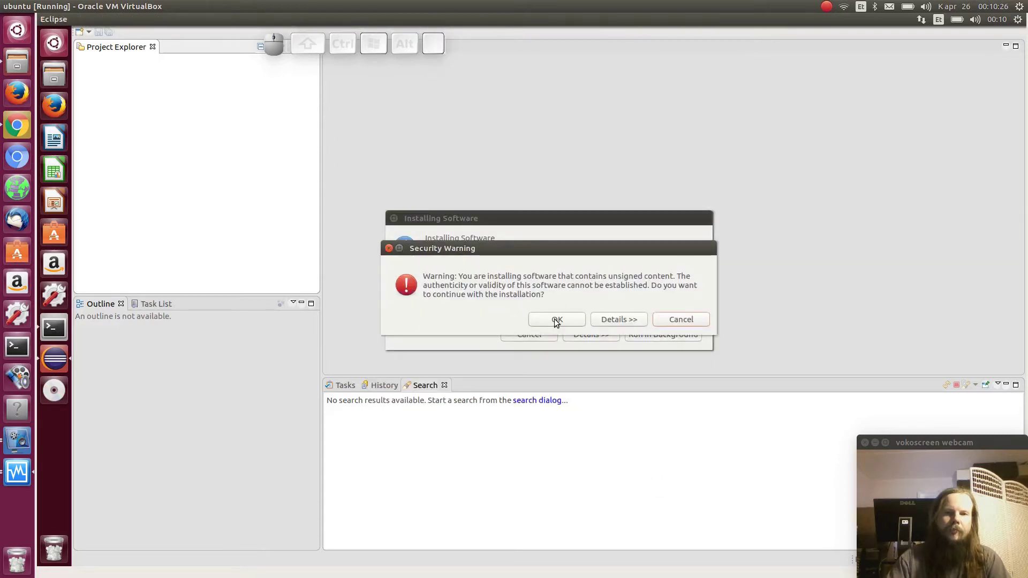
left_click(556, 320)
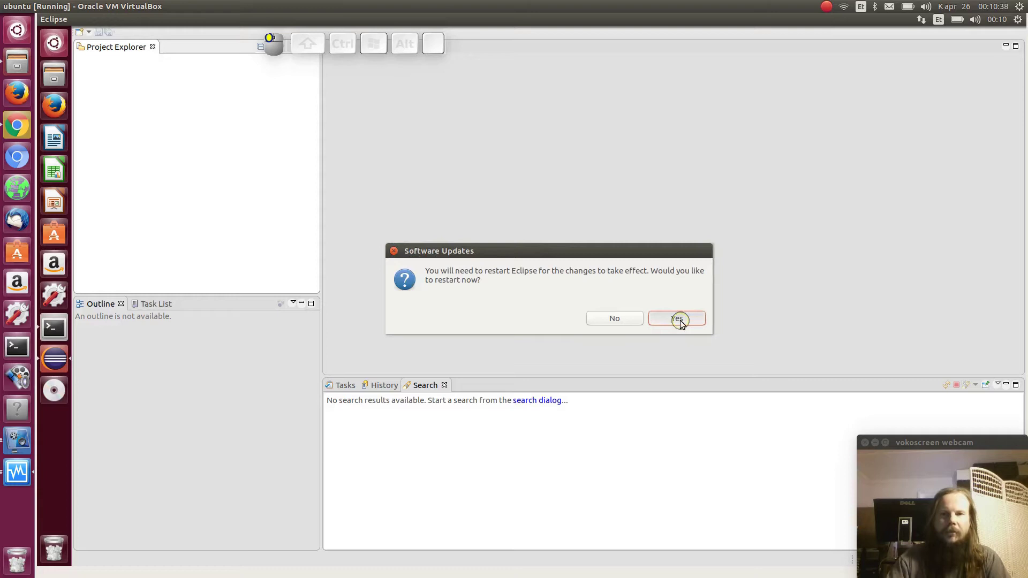
left_click(676, 318)
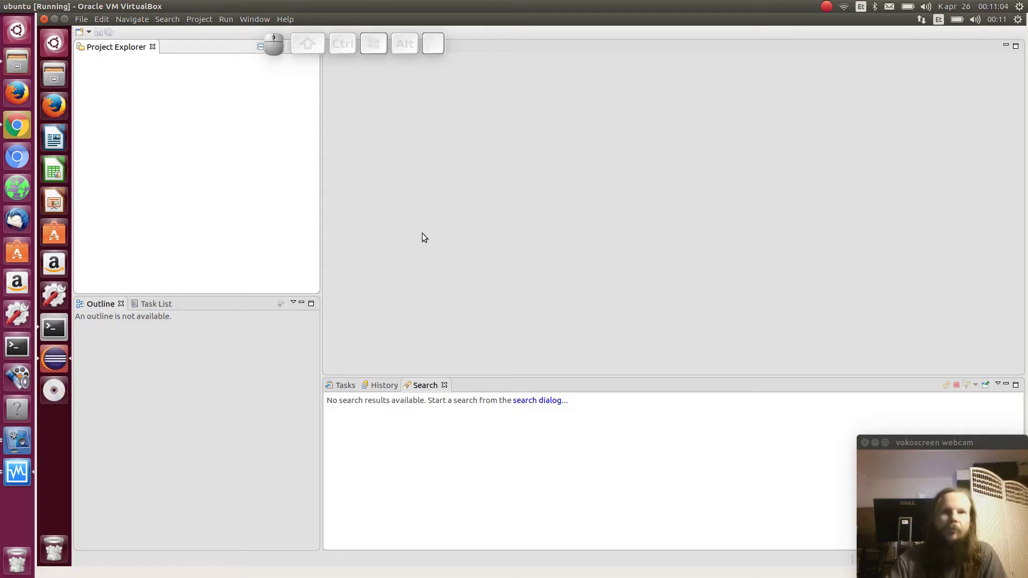
Switch back to the Terminal once Eclipse has restarted
key("alt+Tab")
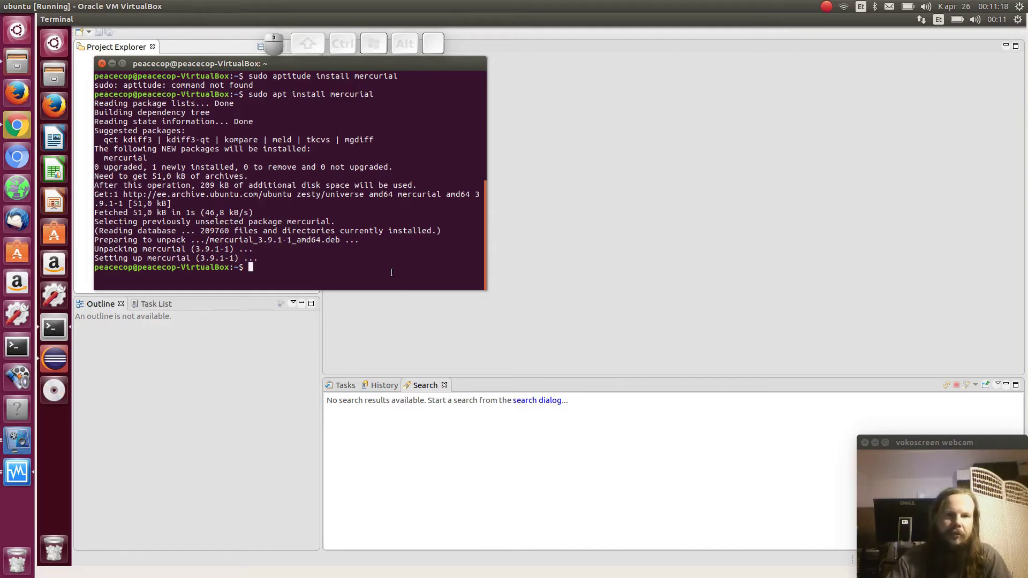
Generate a new passphrase-less RSA key pair with ssh-keygen at the default location
type("ssh")
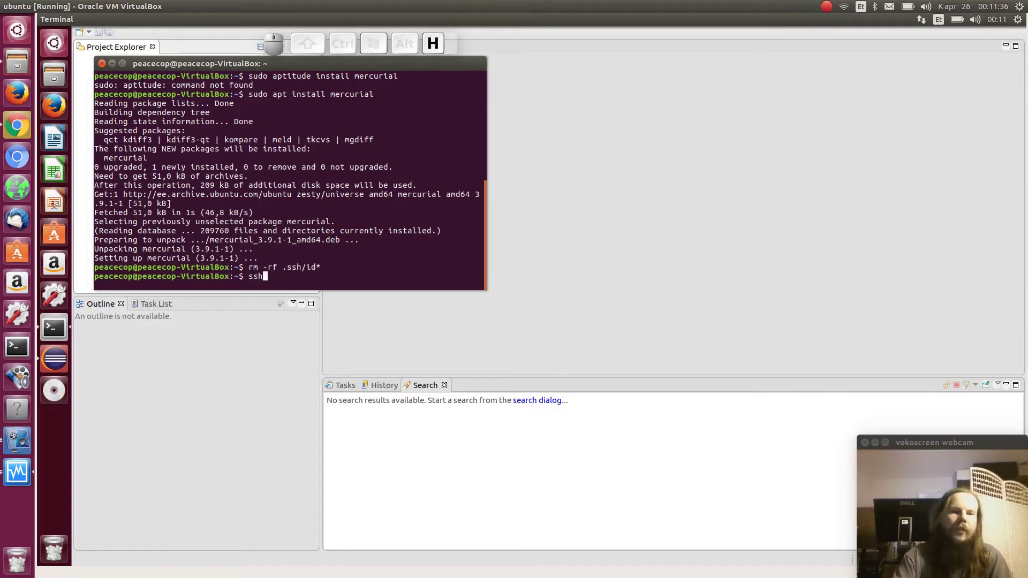
type("-keygen")
key("Return")
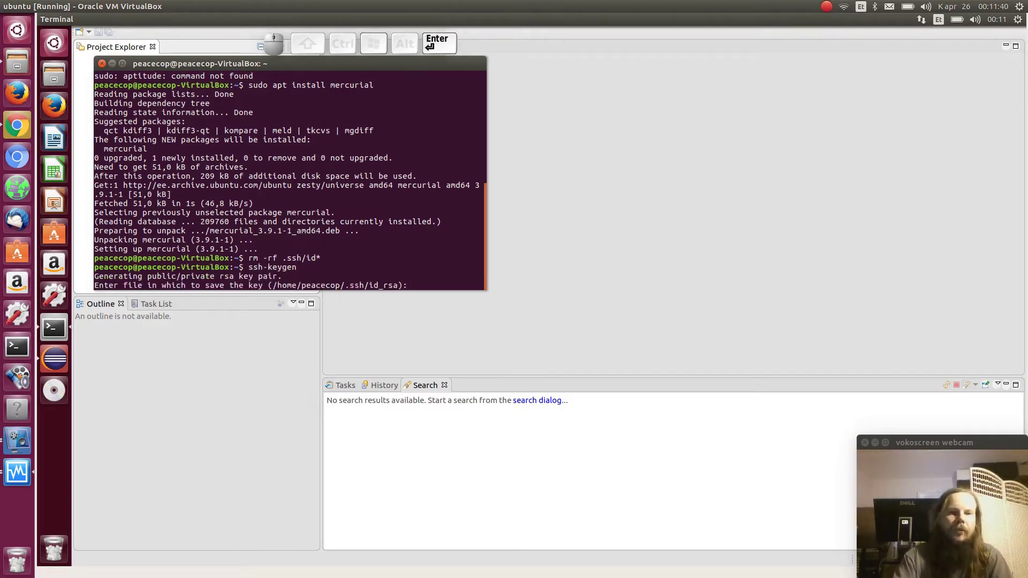
key("Return")
key("Return")
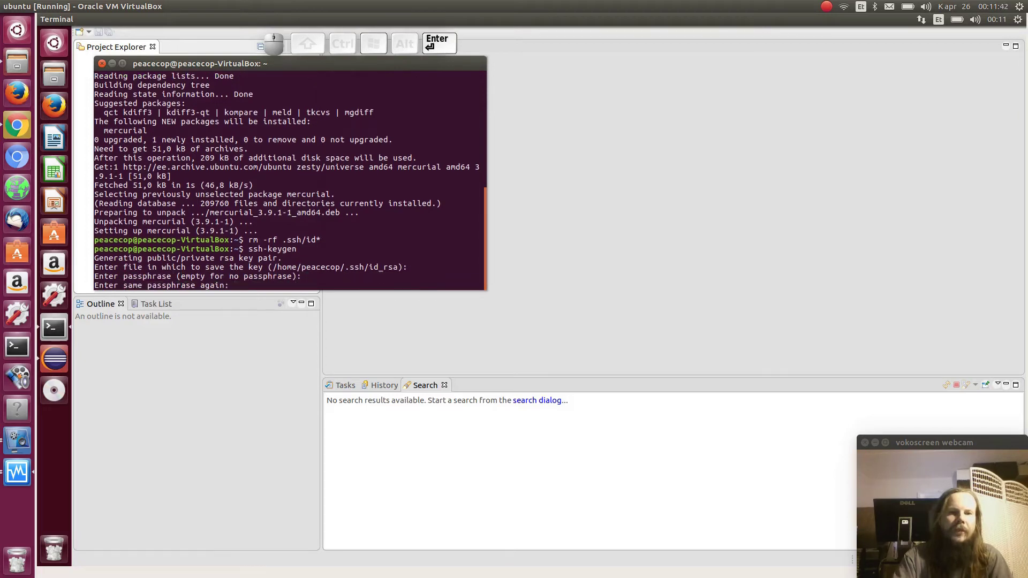
key("Return")
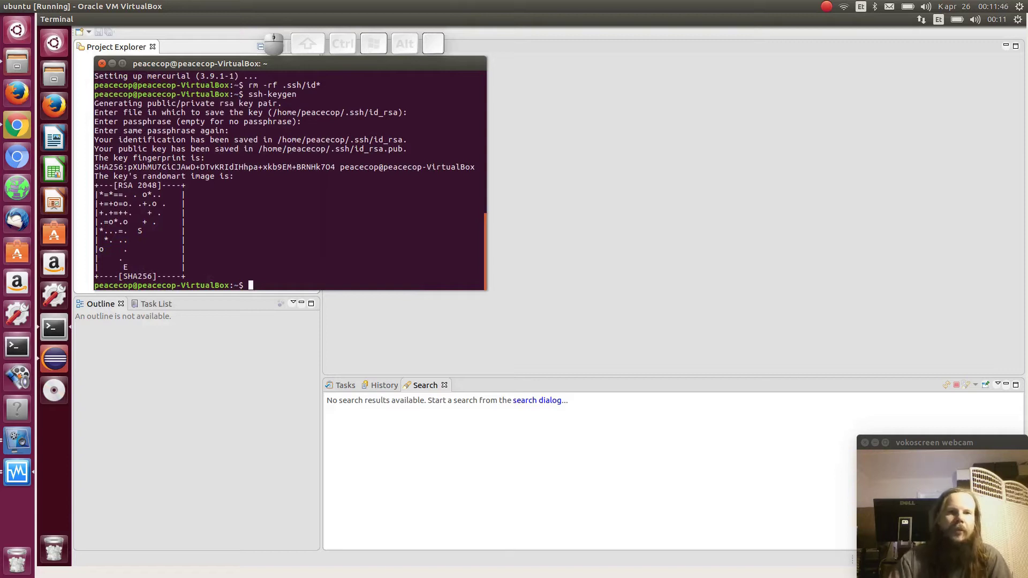
List the ~/.ssh folder with 'ls -l' and select the id_rsa.pub file name
type("cd s")
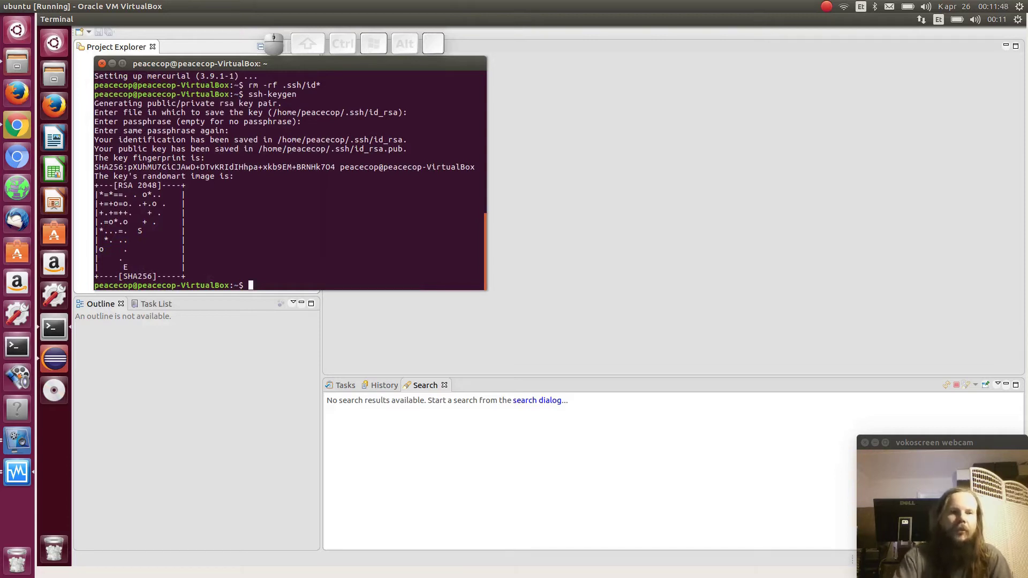
key("BackSpace")
type(".ssh")
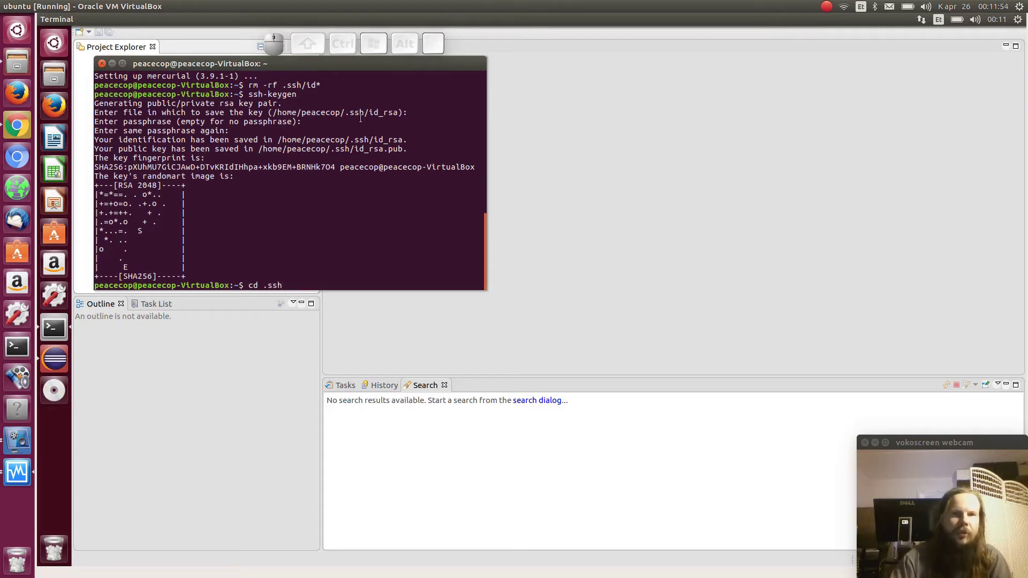
key("Return")
type("ls -l")
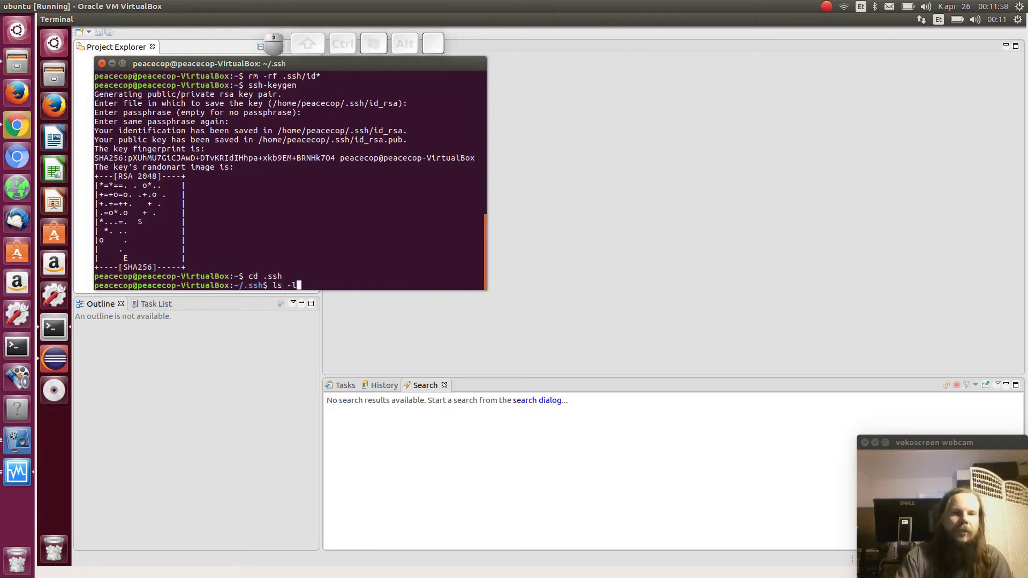
key("Return")
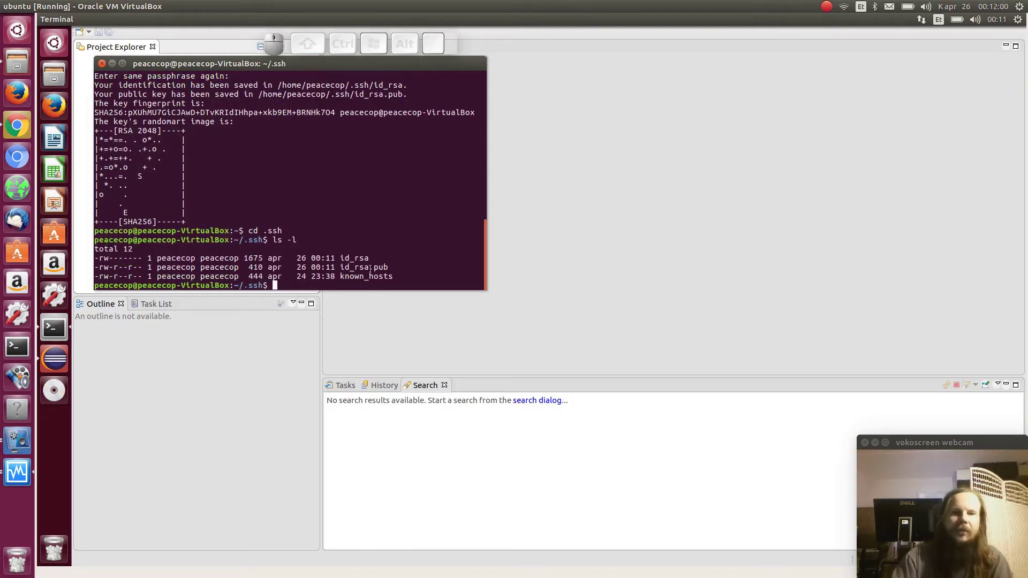
left_click_drag(338, 257, 391, 267)
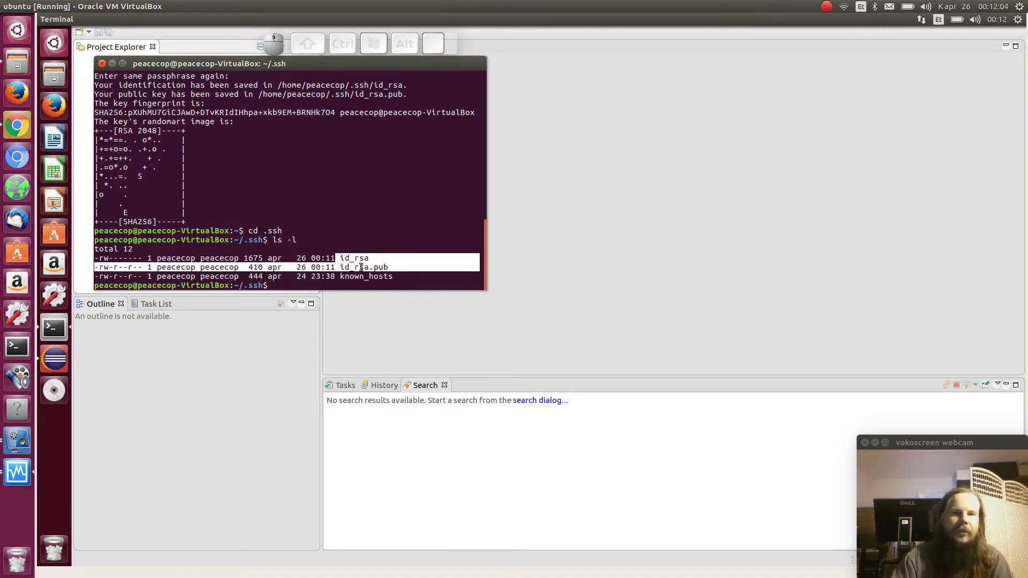
left_click(362, 268)
left_click_drag(342, 267, 388, 268)
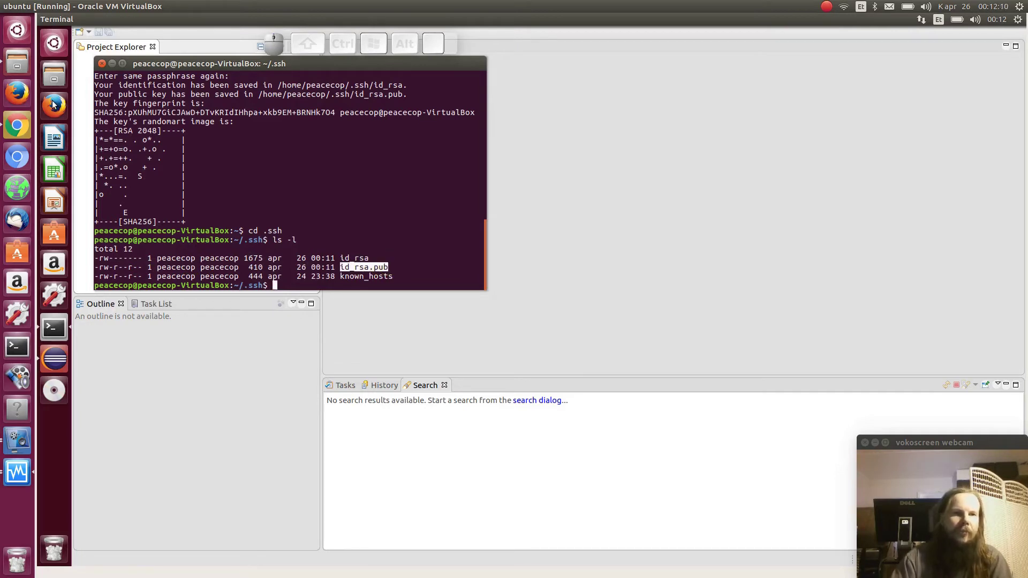
left_click(354, 180)
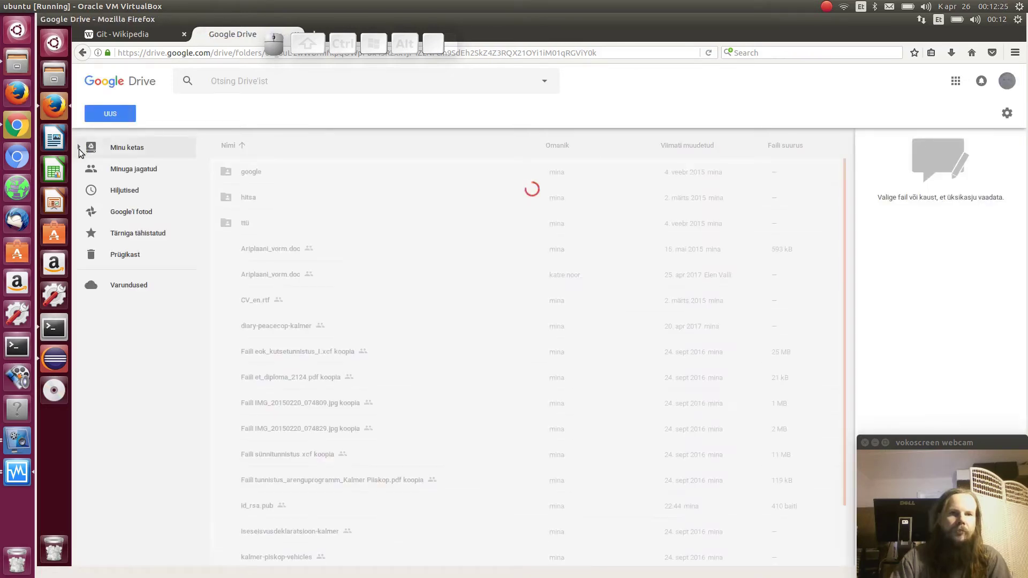
Go into MS-15 and then the user's personal Drive folder, and bring up the New menu
left_click(79, 148)
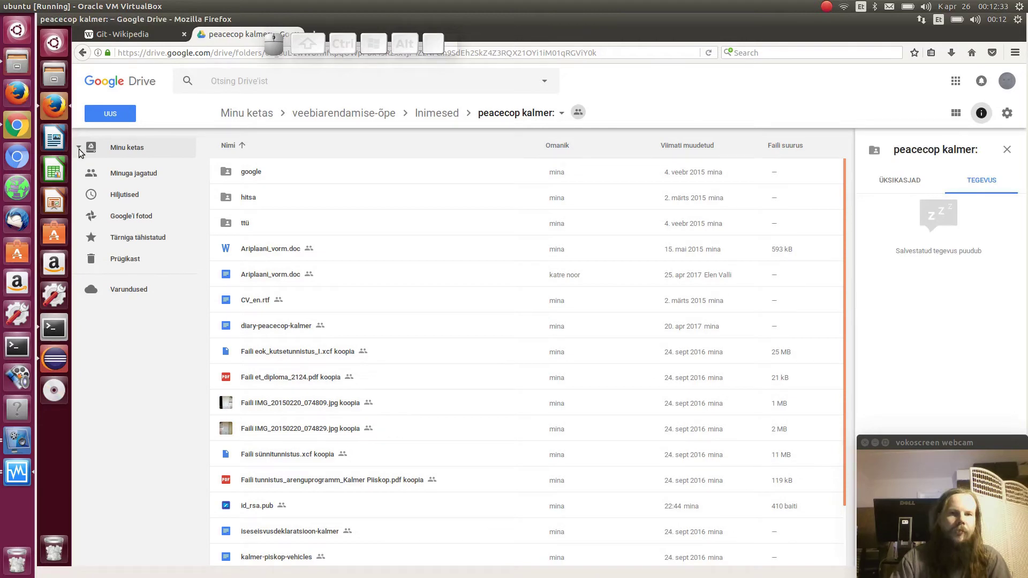
left_click(79, 148)
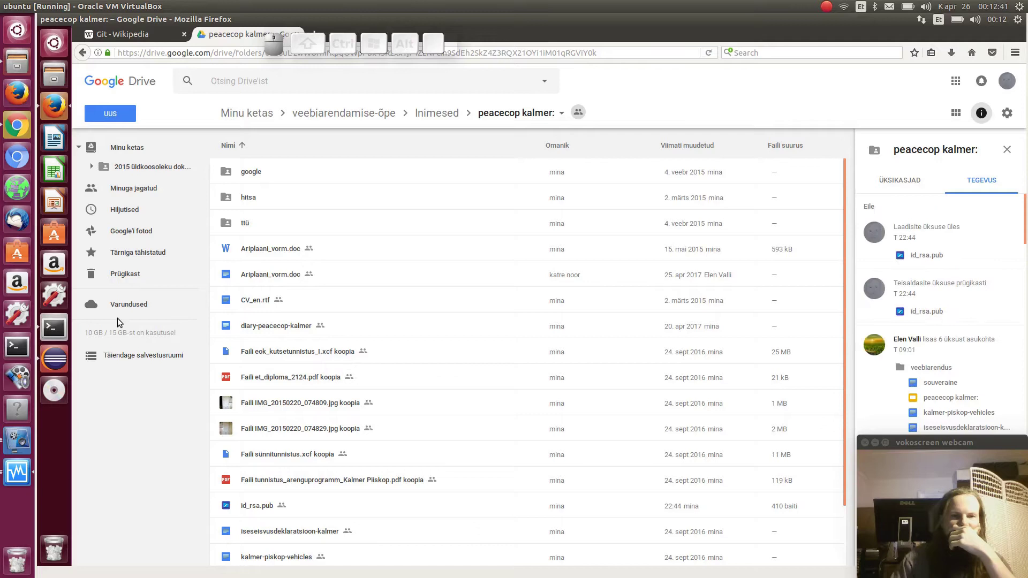
left_click(439, 113)
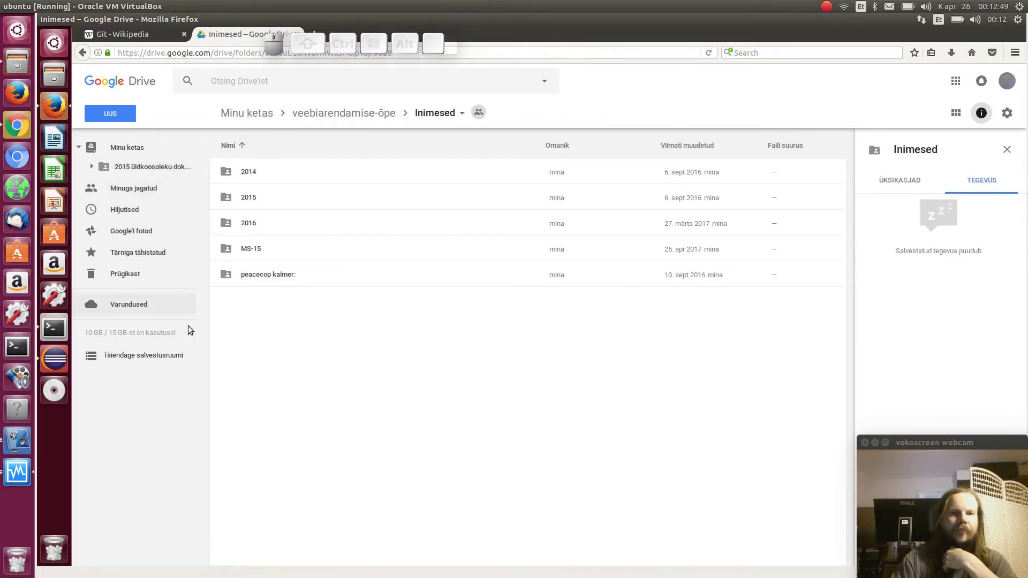
left_click(244, 248)
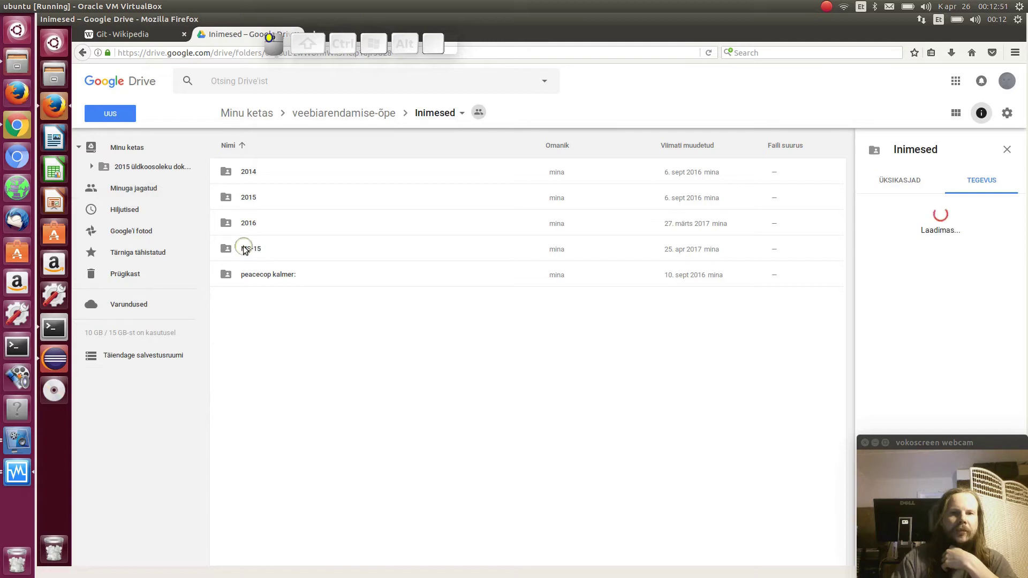
double_click(243, 247)
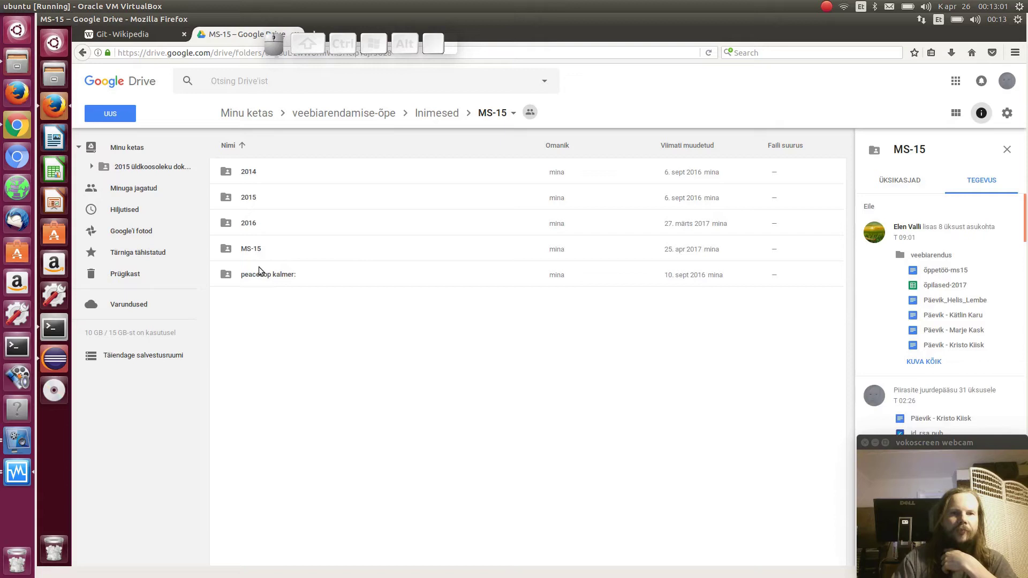
double_click(254, 276)
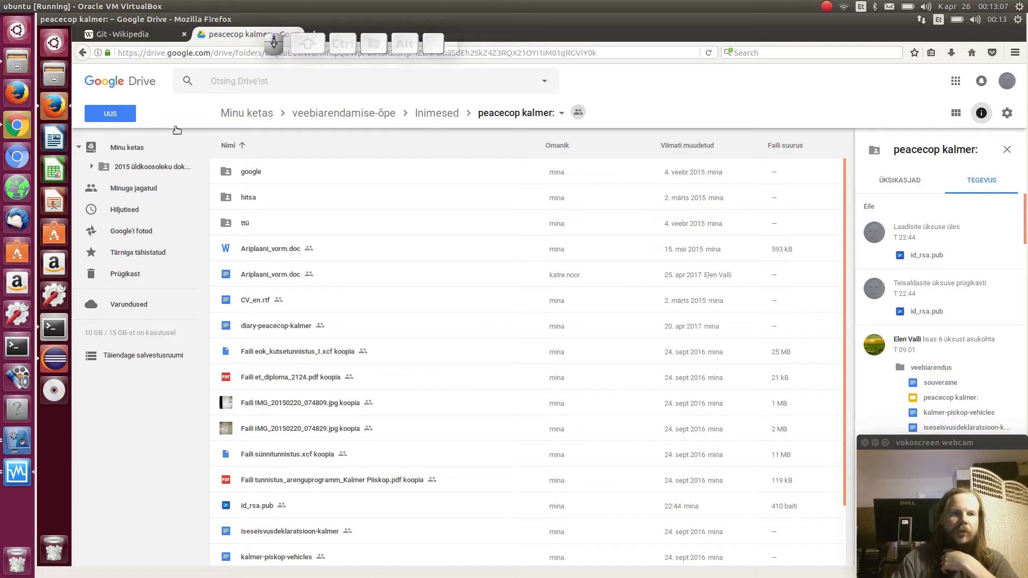
left_click(102, 115)
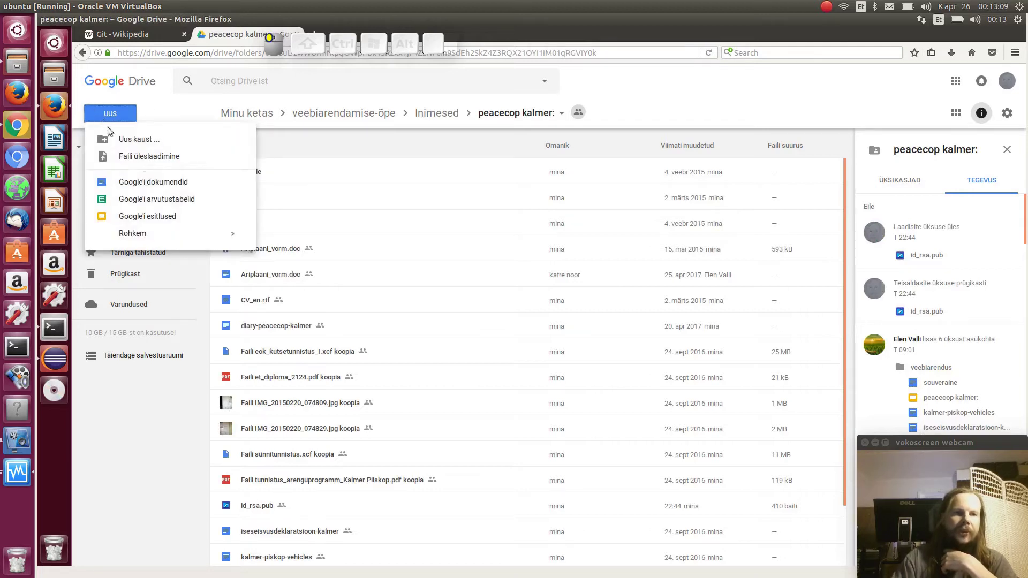
Upload id_rsa.pub from the hidden ~/.ssh folder into the Drive folder
left_click(157, 157)
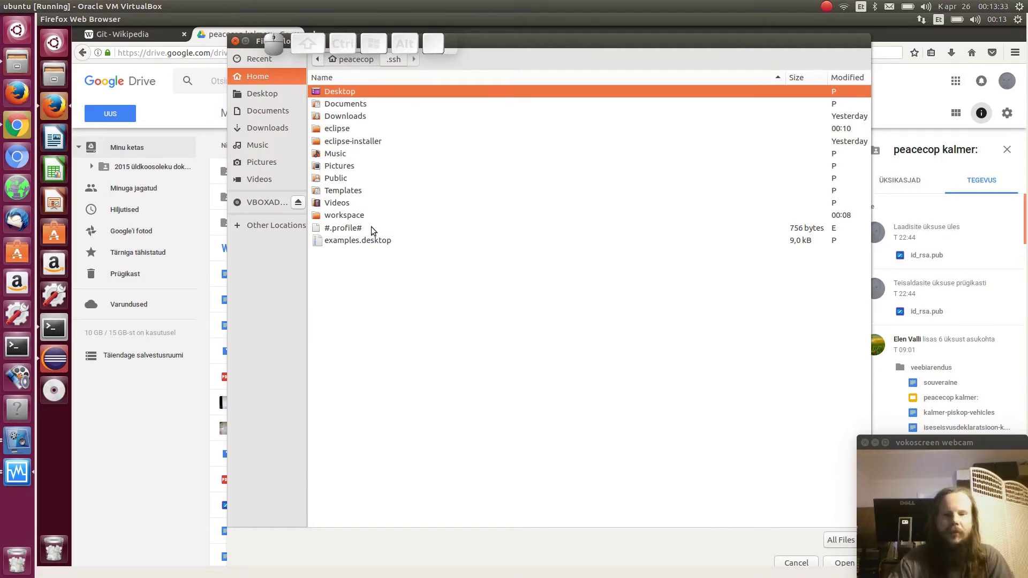
key("ctrl+h")
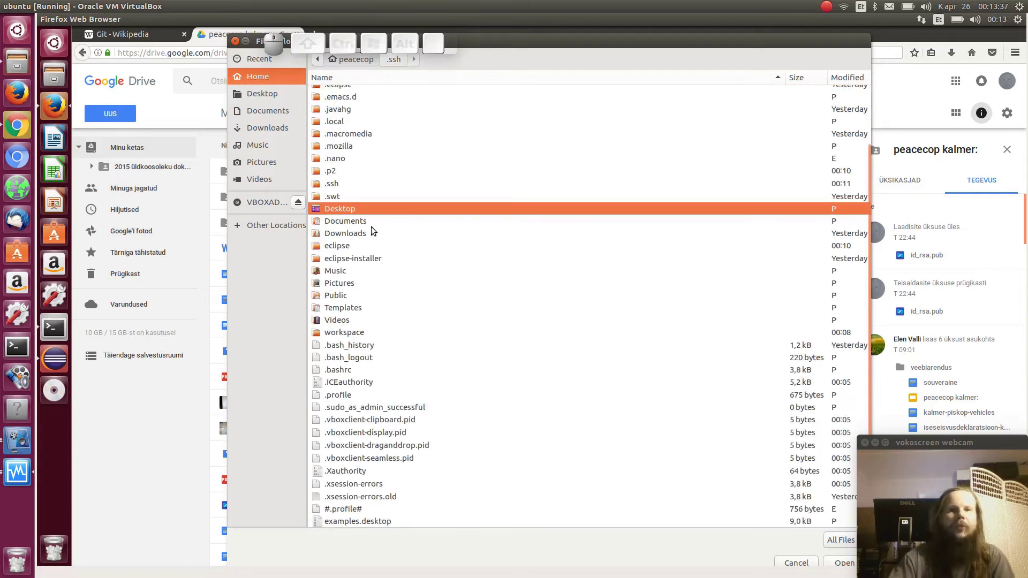
double_click(332, 185)
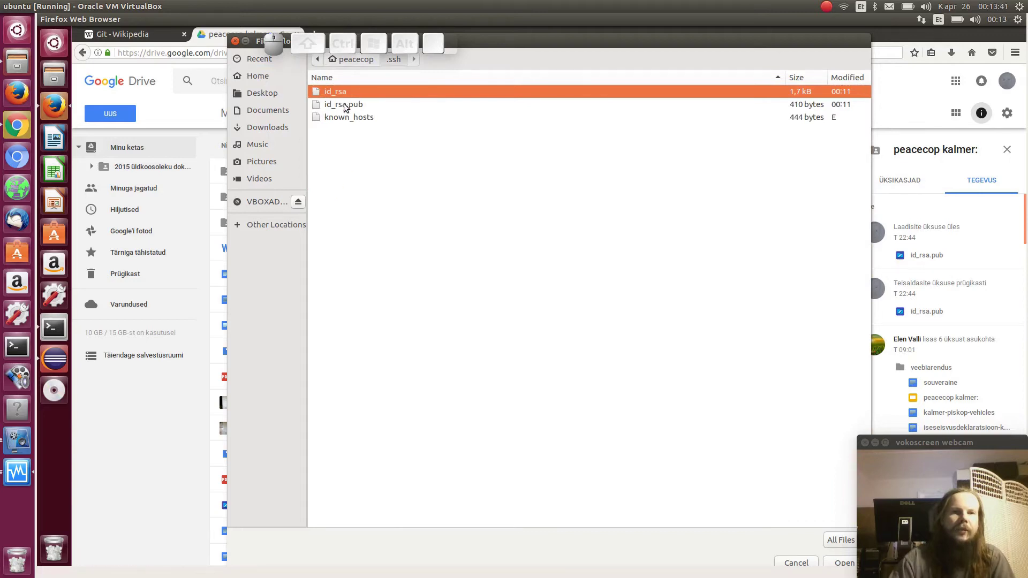
left_click(344, 105)
double_click(344, 105)
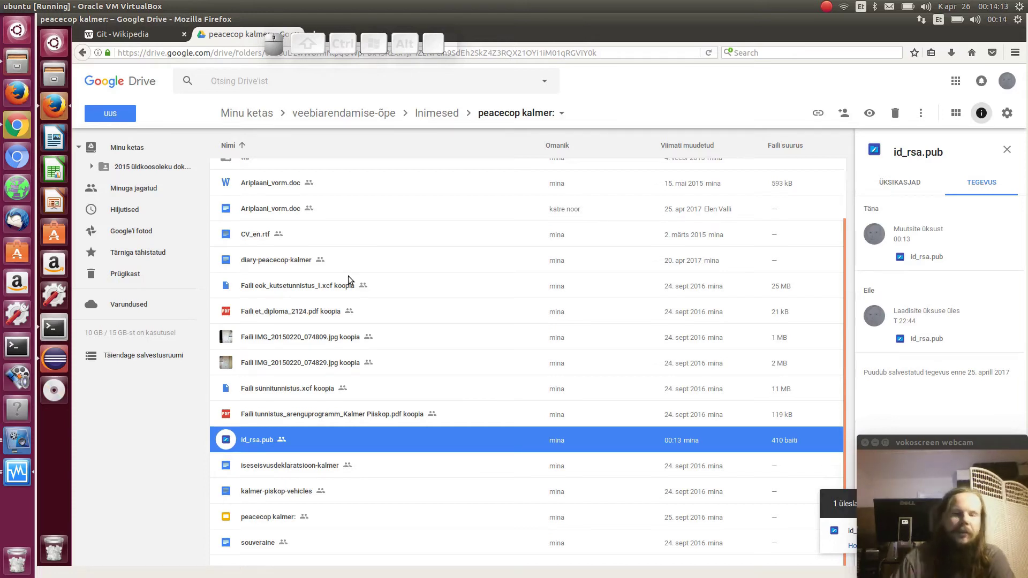
Change to ../workspace/ and list its contents with 'ls -la'
left_click(53, 329)
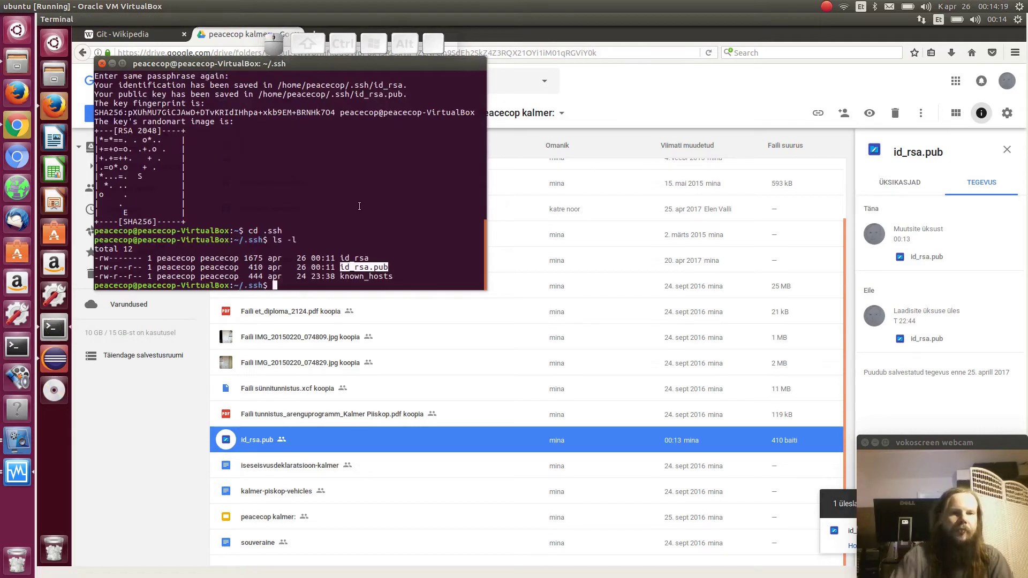
type("cd ..")
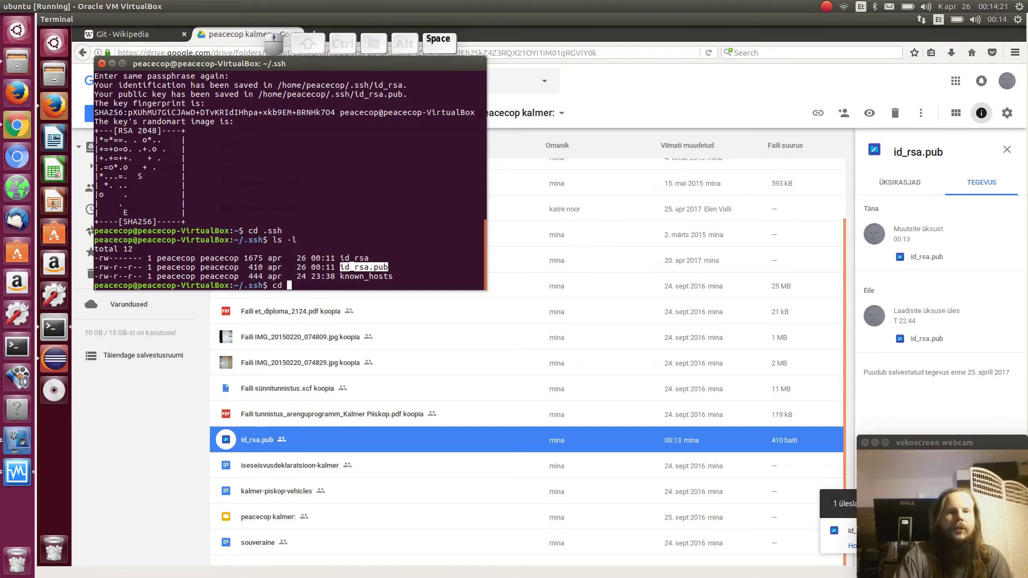
type("/workspace/")
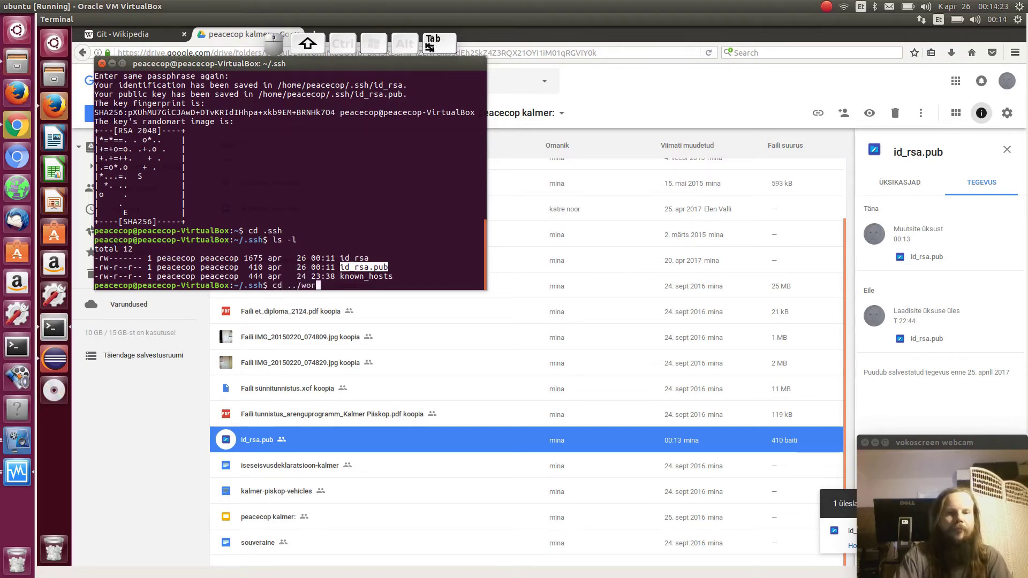
key("Return")
type("ls -la")
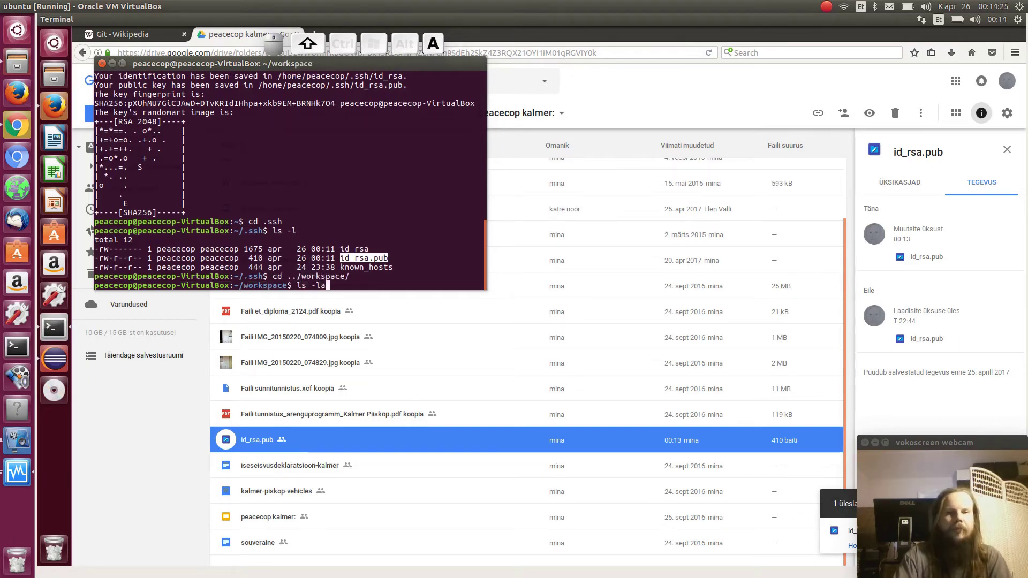
key("Return")
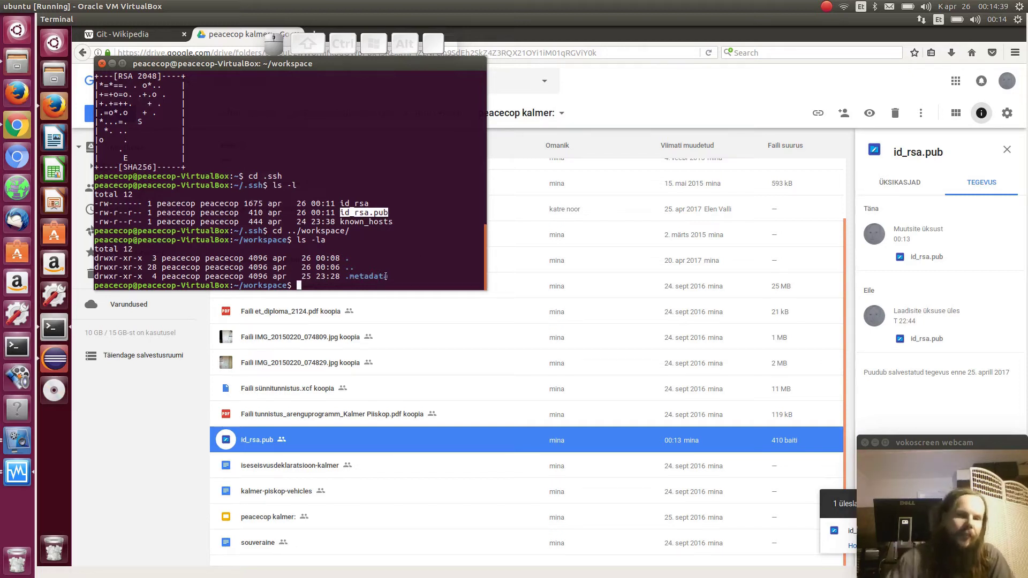
type("hg")
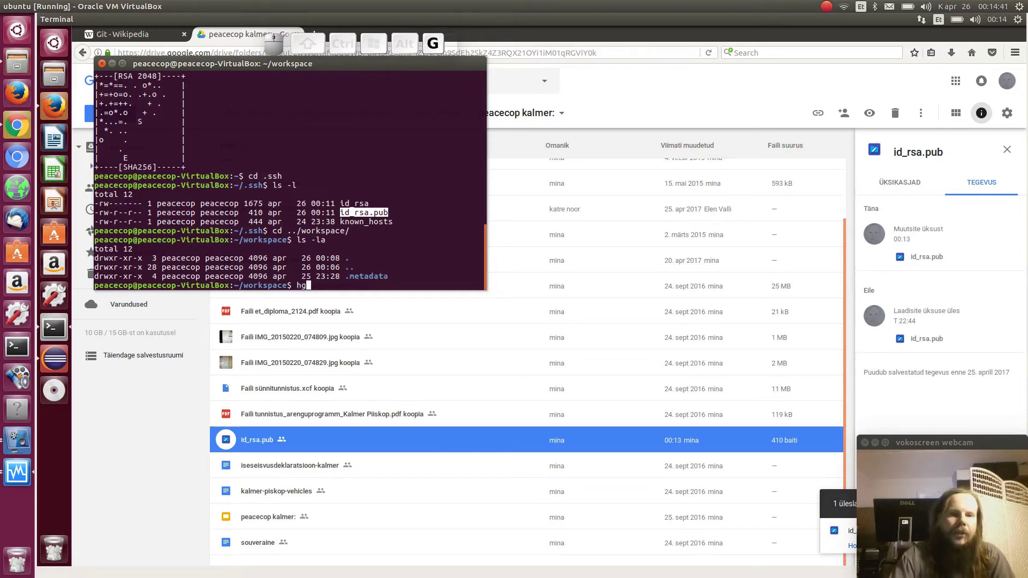
type(" clone ssh")
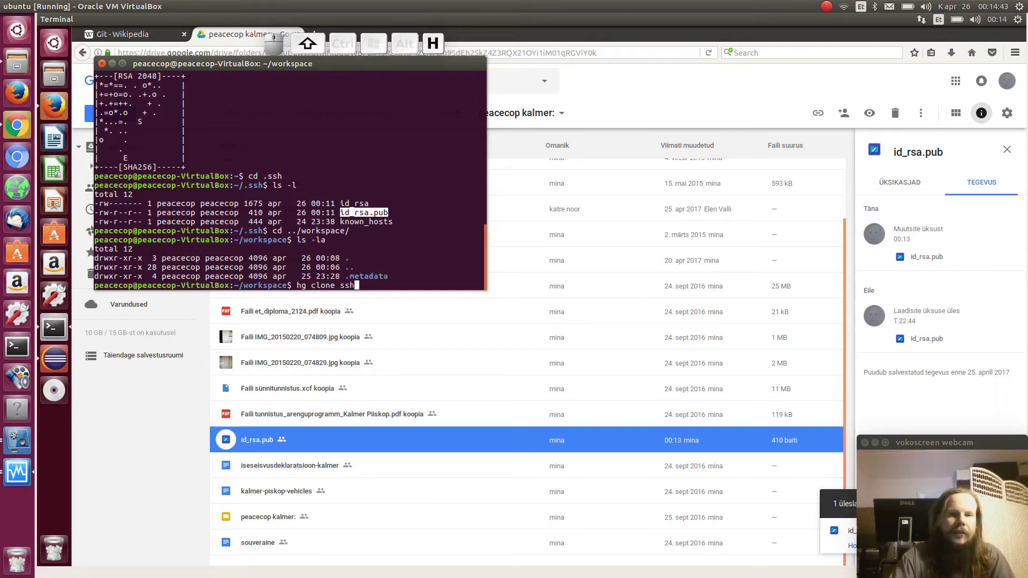
type("://hg@test.t")
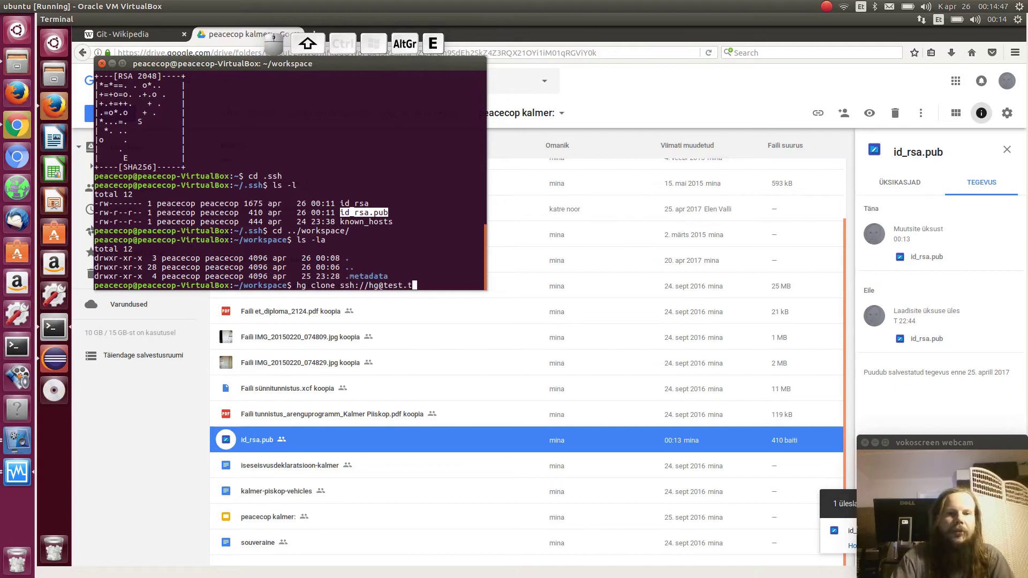
type("ennis24.ee/")
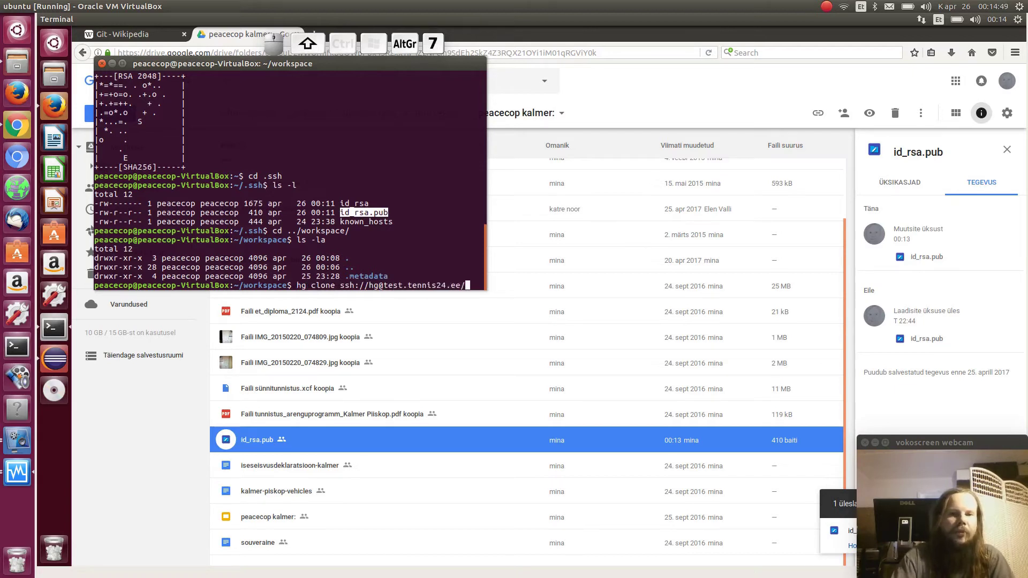
type("comp")
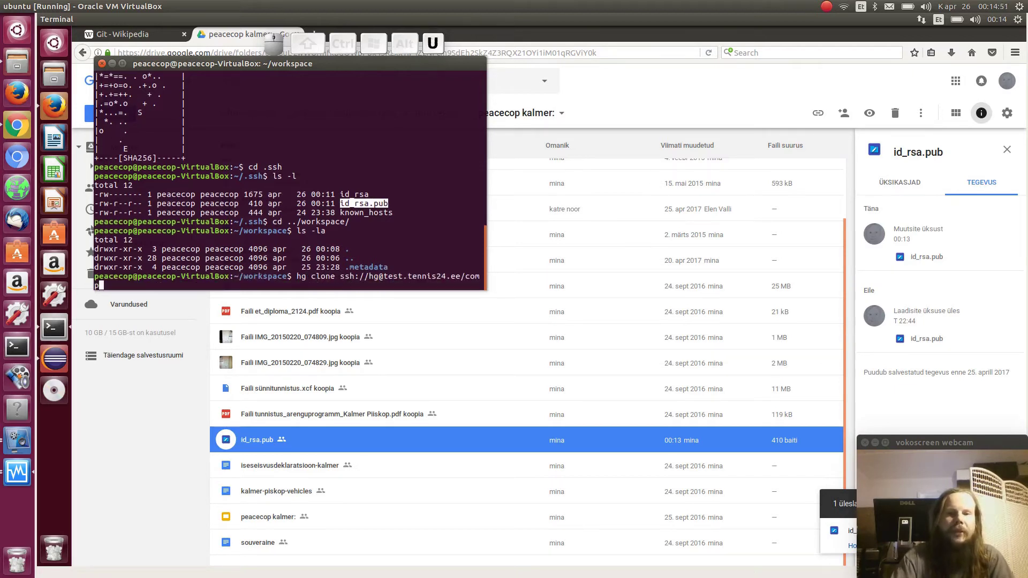
type("uter-science")
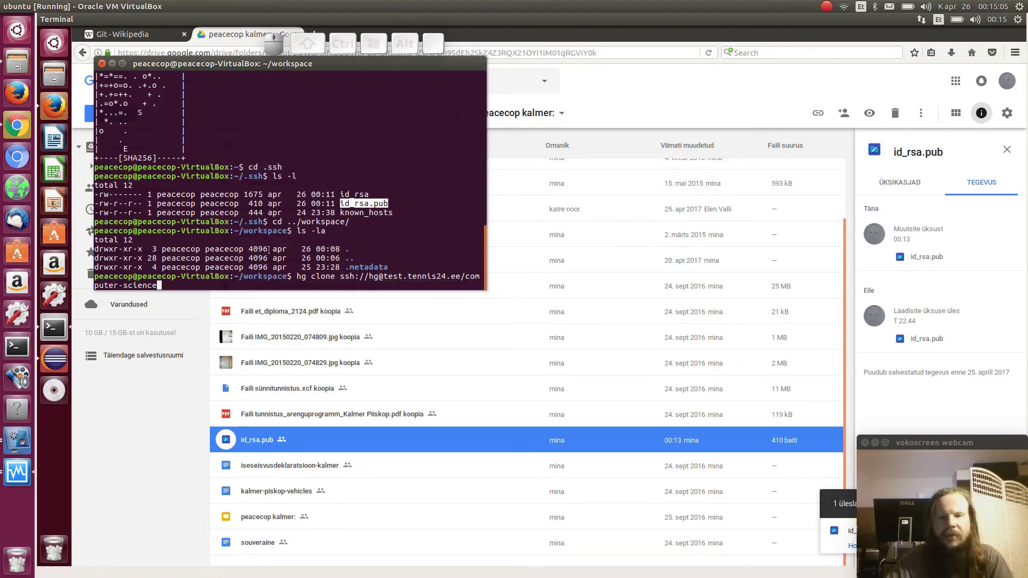
type("computer-scie")
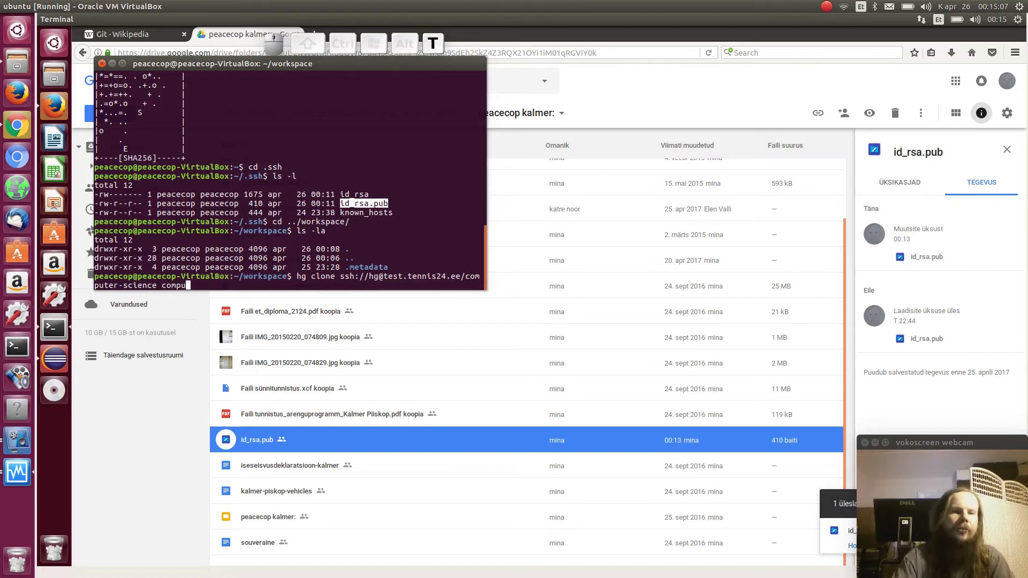
type("nce")
key("Return")
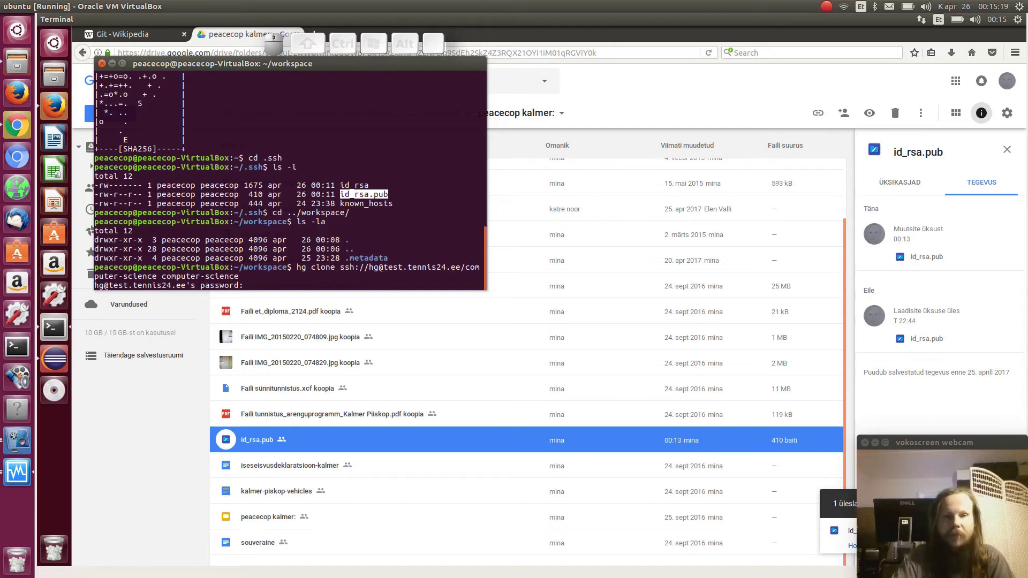
key("ctrl")
key("ctrl+c")
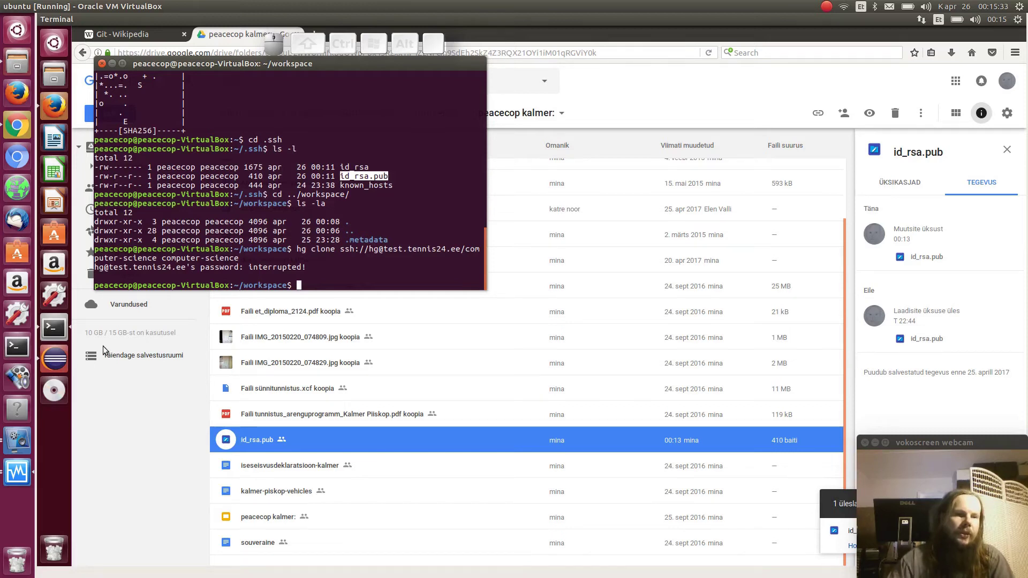
Download id_rsa.pub from Google Drive in the host's Chrome and open a host terminal
left_click(18, 127)
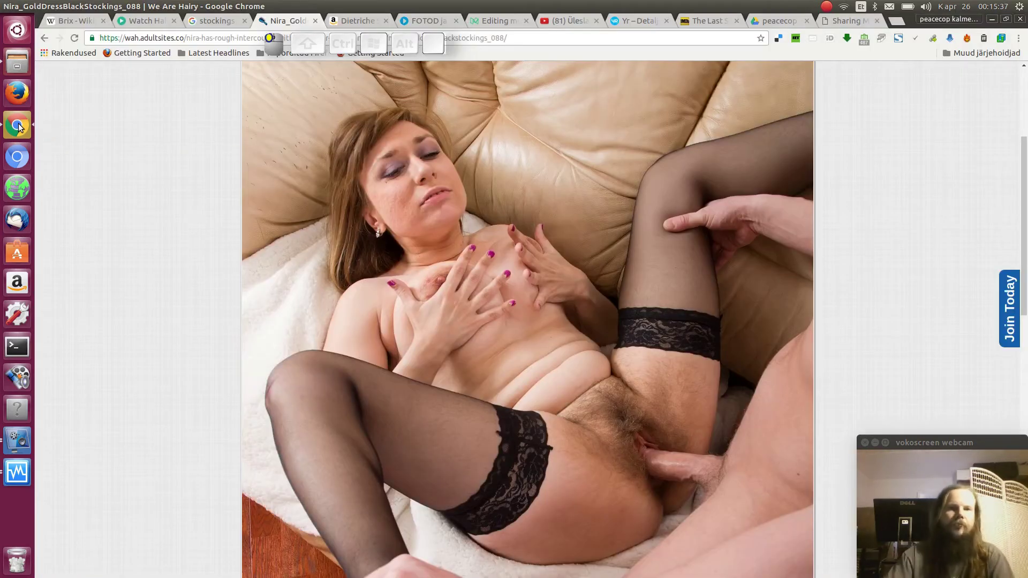
left_click(844, 21)
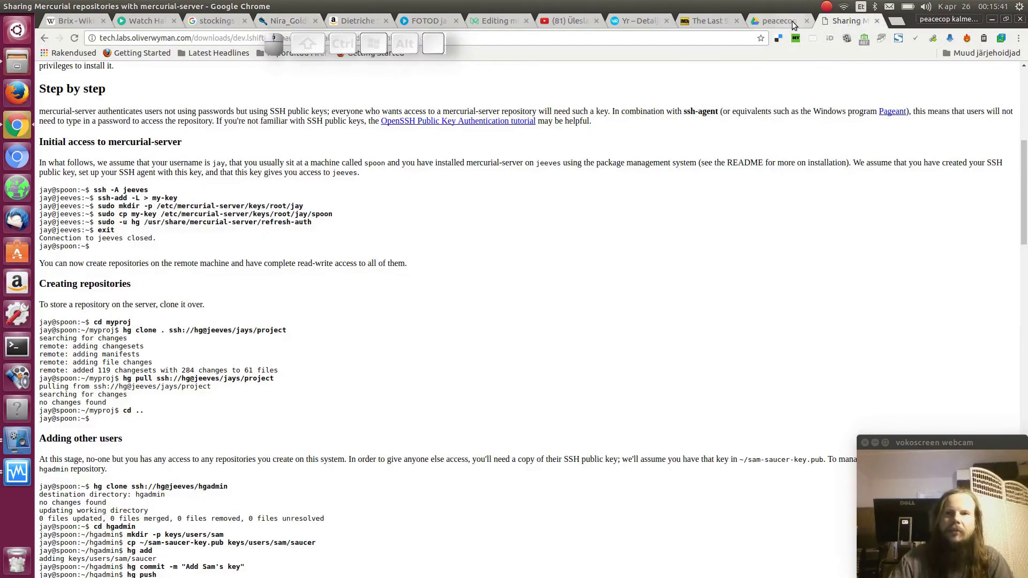
left_click(792, 22)
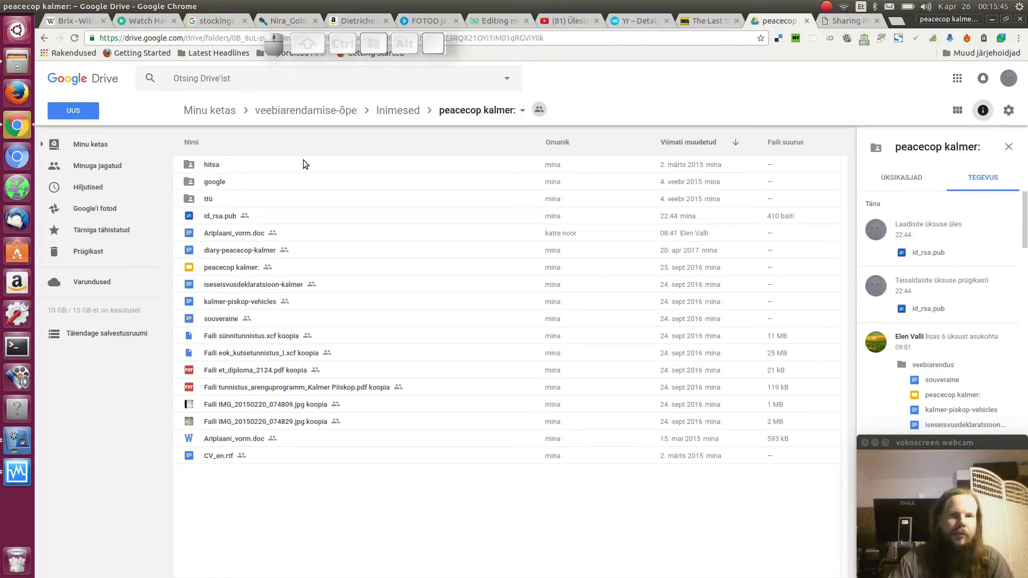
right_click(219, 220)
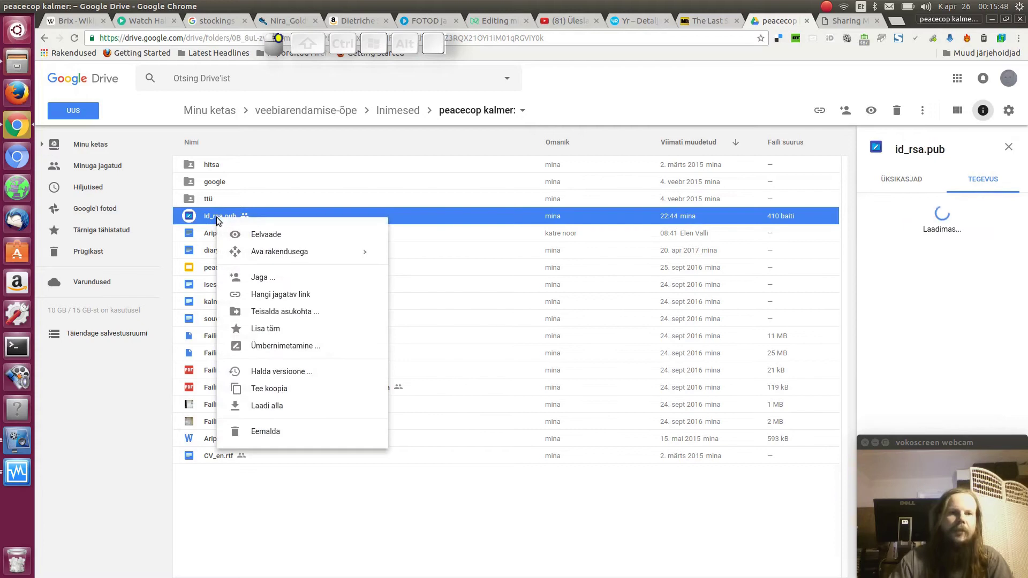
left_click(270, 408)
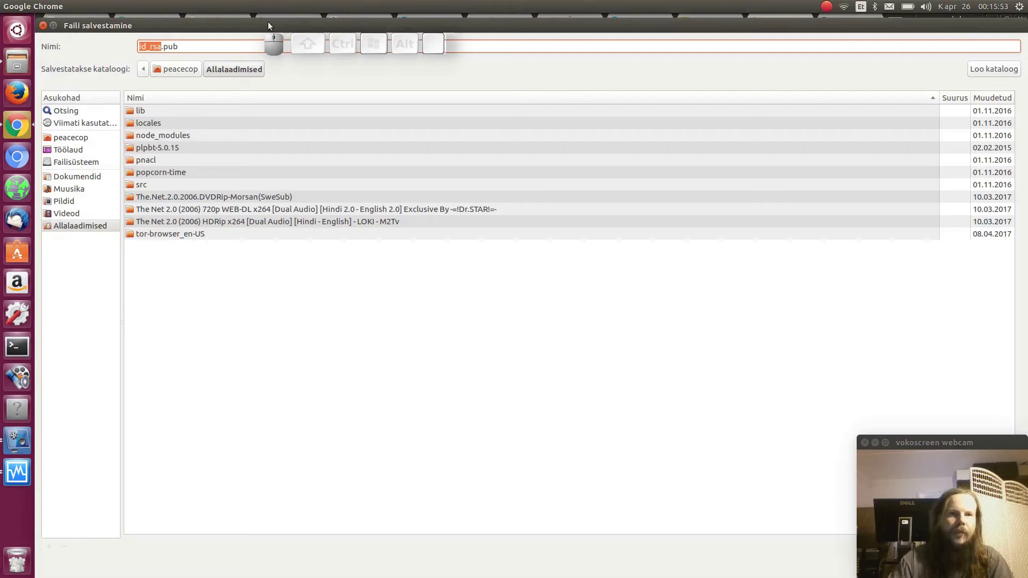
key("Return")
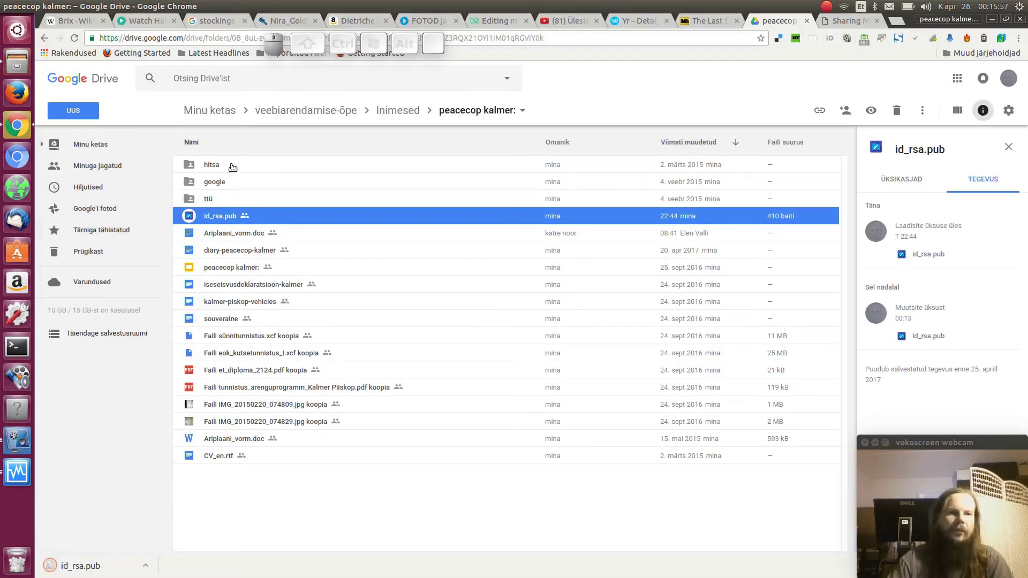
left_click(22, 346)
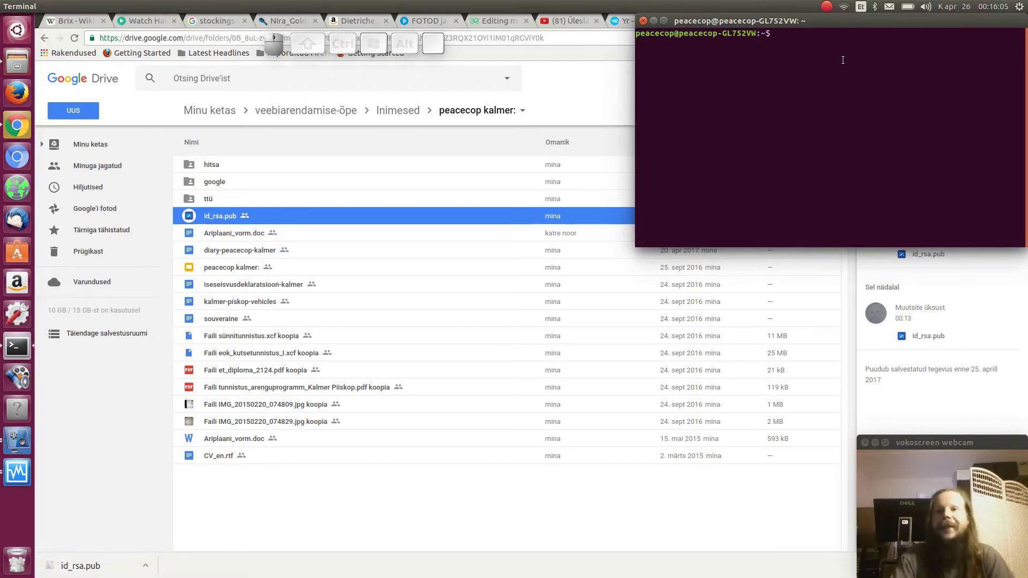
Move Allalaadimised/id_rsa.pub to /projects/hgadmin/keys/users/<user>/virtuaalmasin
type("mv ")
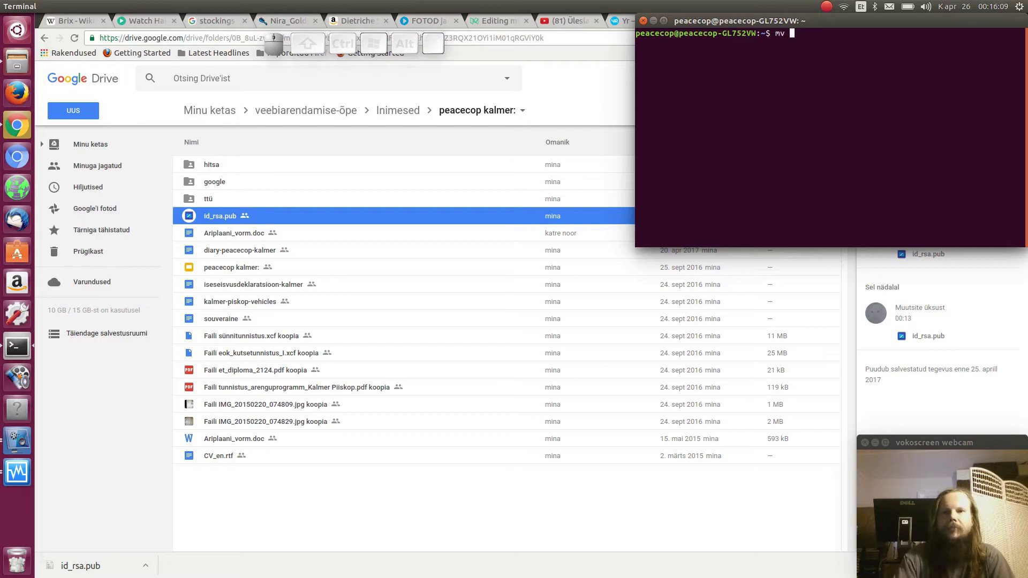
type("All")
key("Tab")
type("id")
key("Tab")
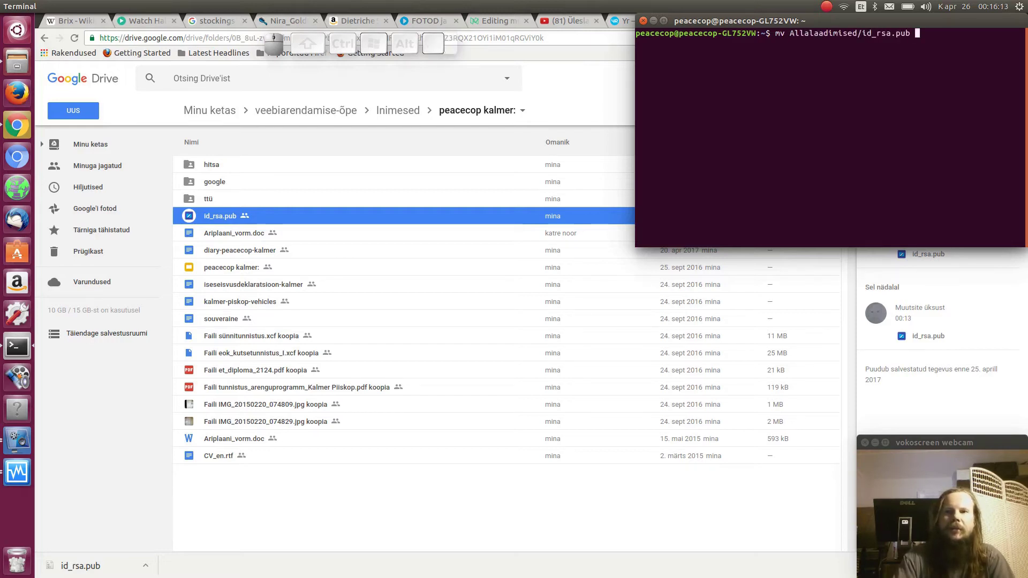
type("/a")
key("BackSpace")
type("p")
key("Tab")
type("h")
key("Tab")
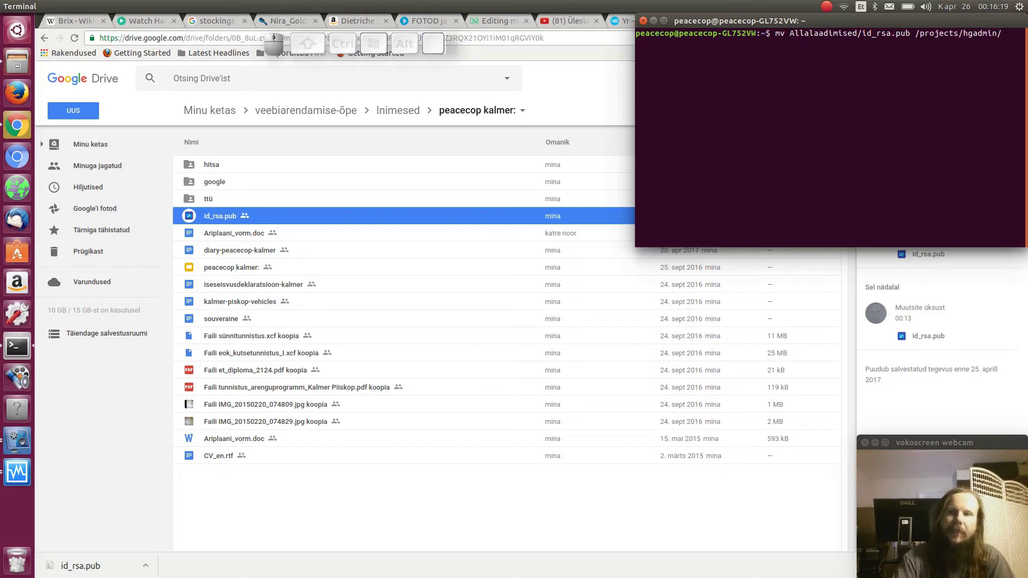
type("k")
key("Tab")
type("y")
key("Tab")
type("p")
key("Tab")
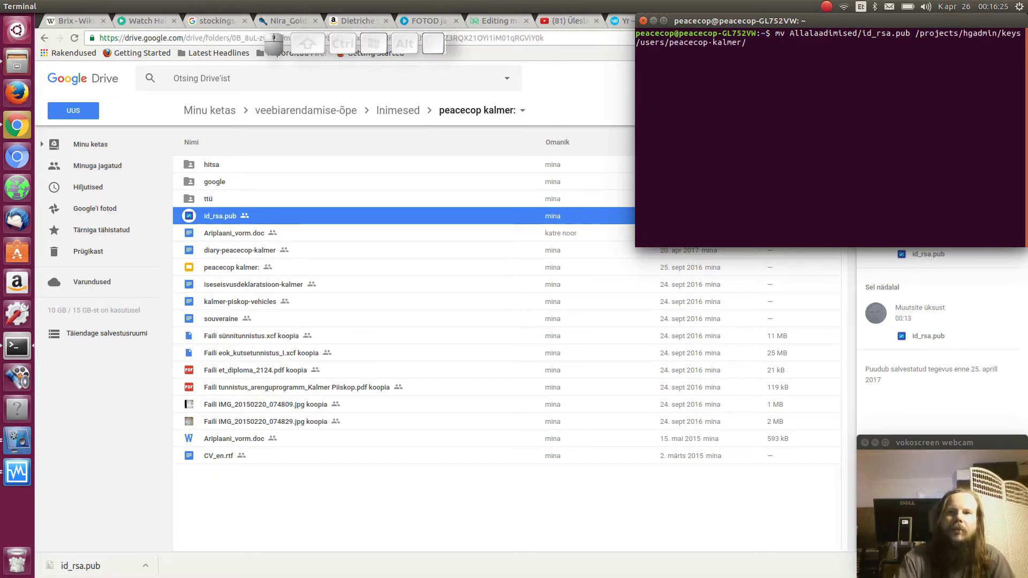
type("v")
key("Tab")
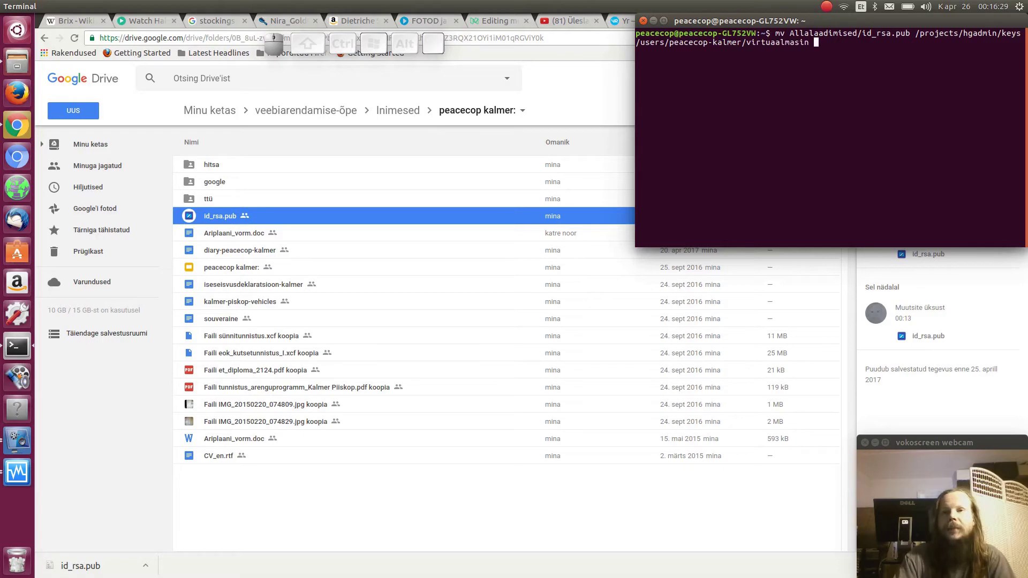
key("Return")
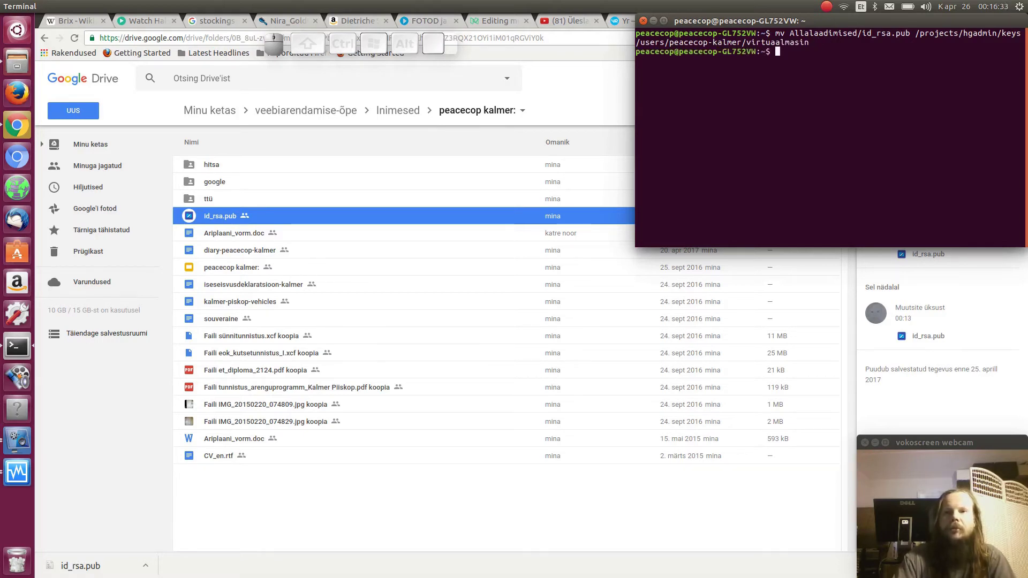
Run 'hg status' in the home folder, which finds no repository, and start typing 'cd /proj'
type("hg status")
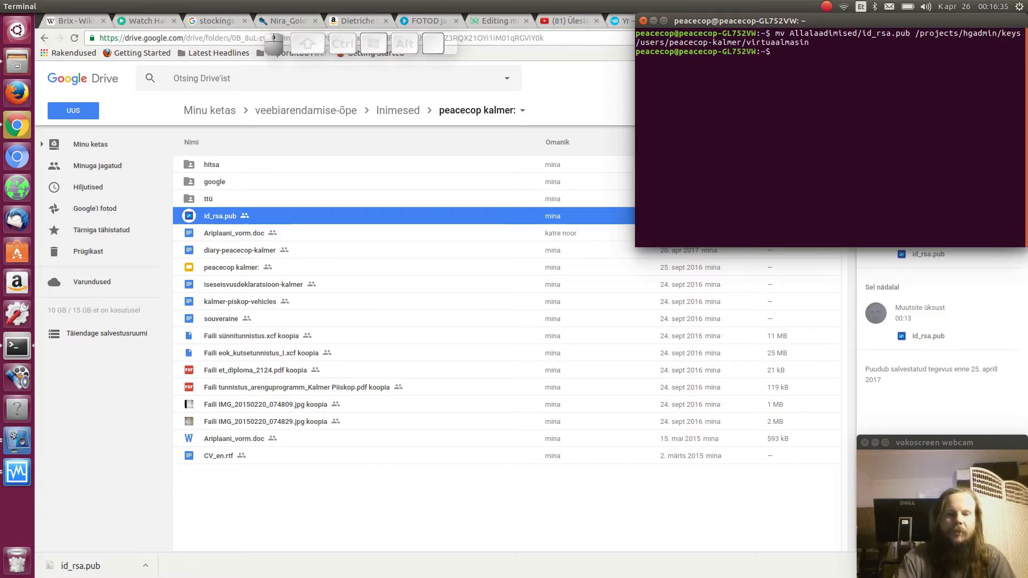
key("Return")
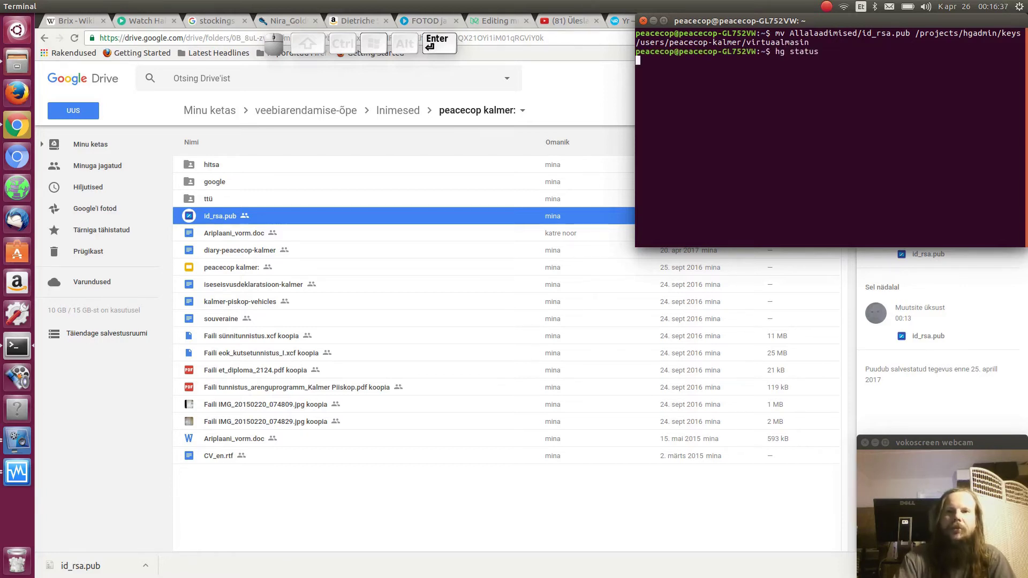
type("cd ")
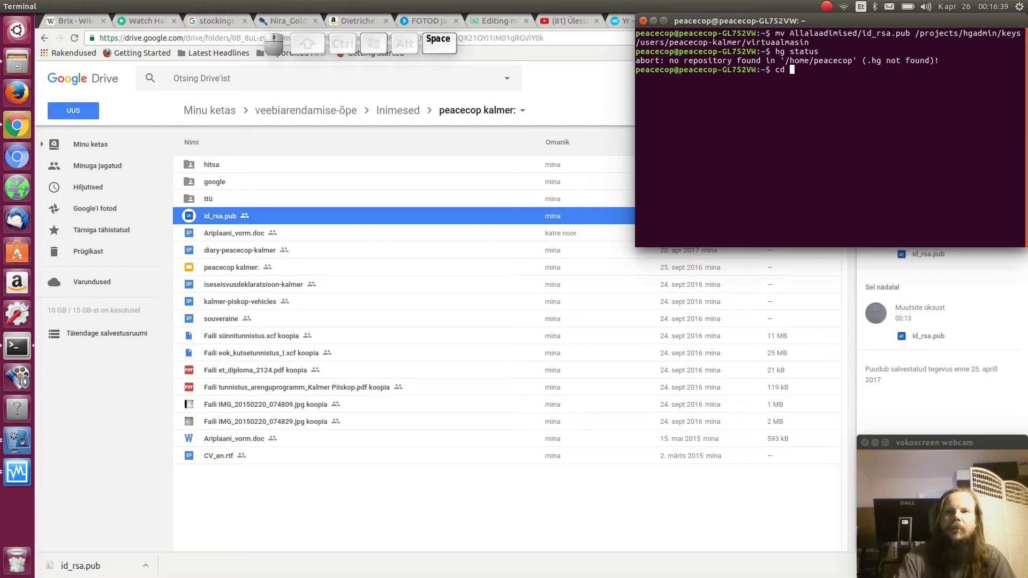
type("/proj")
Change into /projects/hgadmin and run hg status, showing the virtuaalmasin key file modified
key("BackSpace")
key("BackSpace")
key("BackSpace")
key("Tab")
type("h")
key("Tab")
key("Return")
type("hg status")
key("Return")
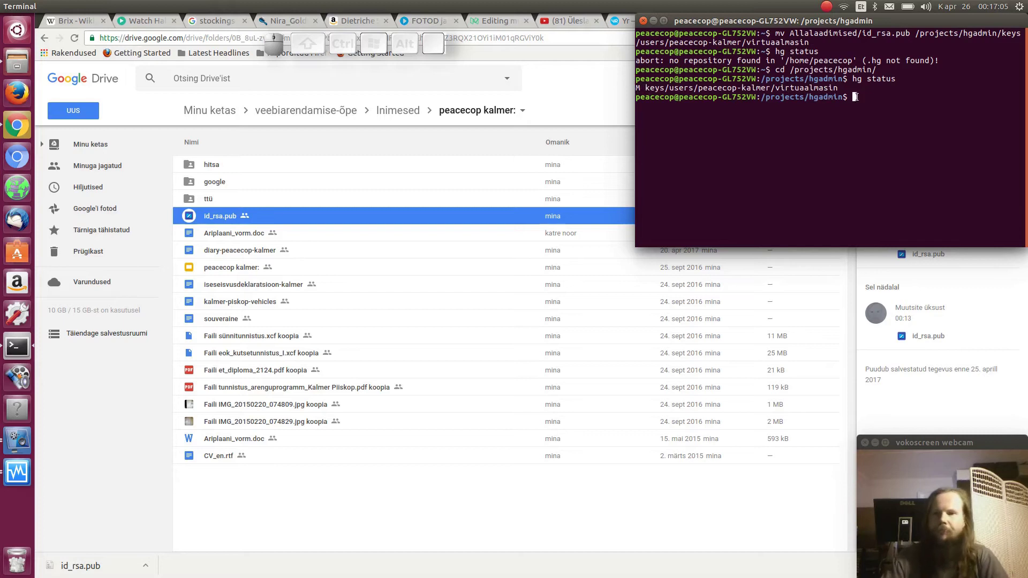
Commit the updated virtual machine key with an 'updated ... key' message and hg push it
type("hg comm")
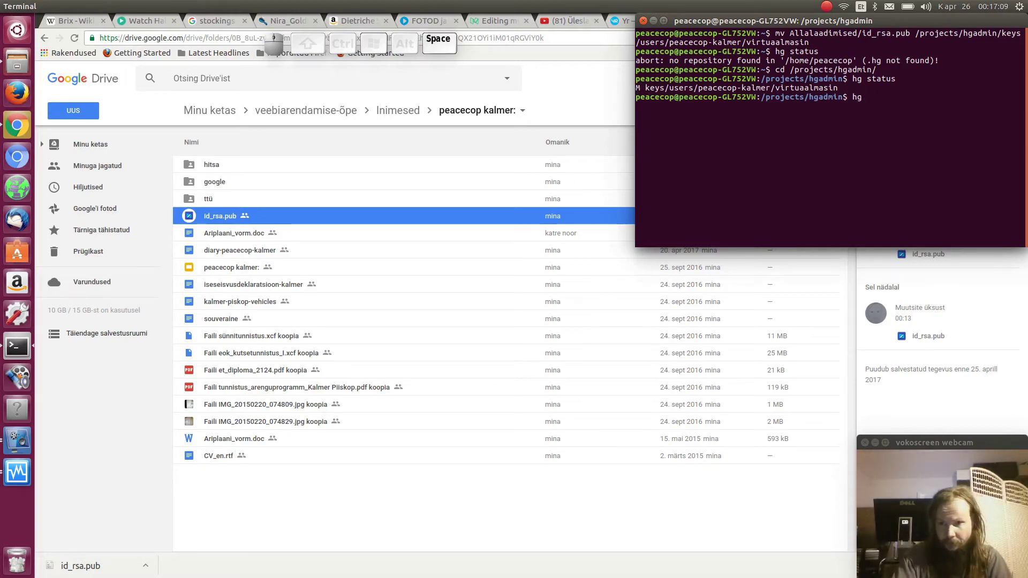
type("it -m")
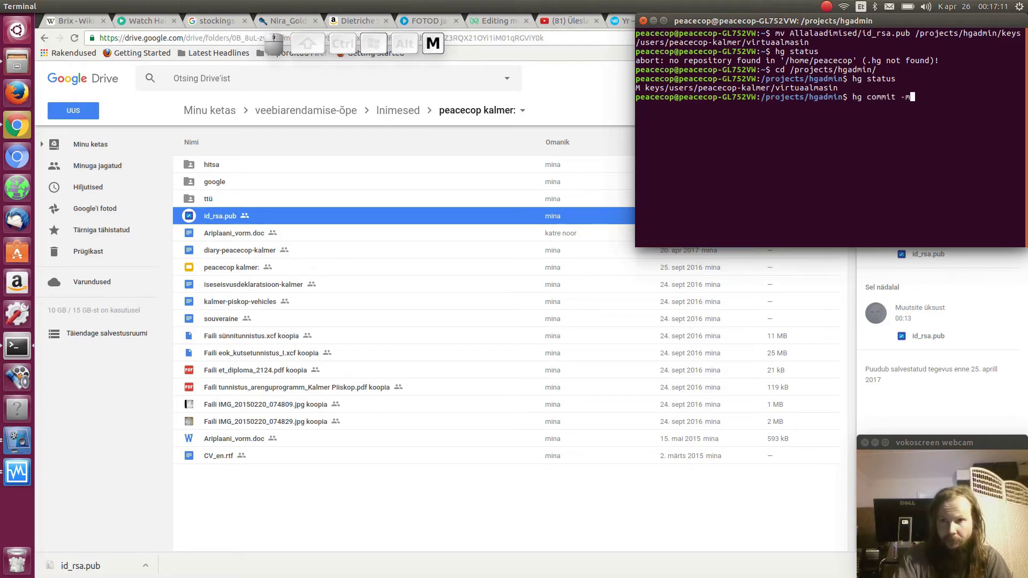
type(" \"")
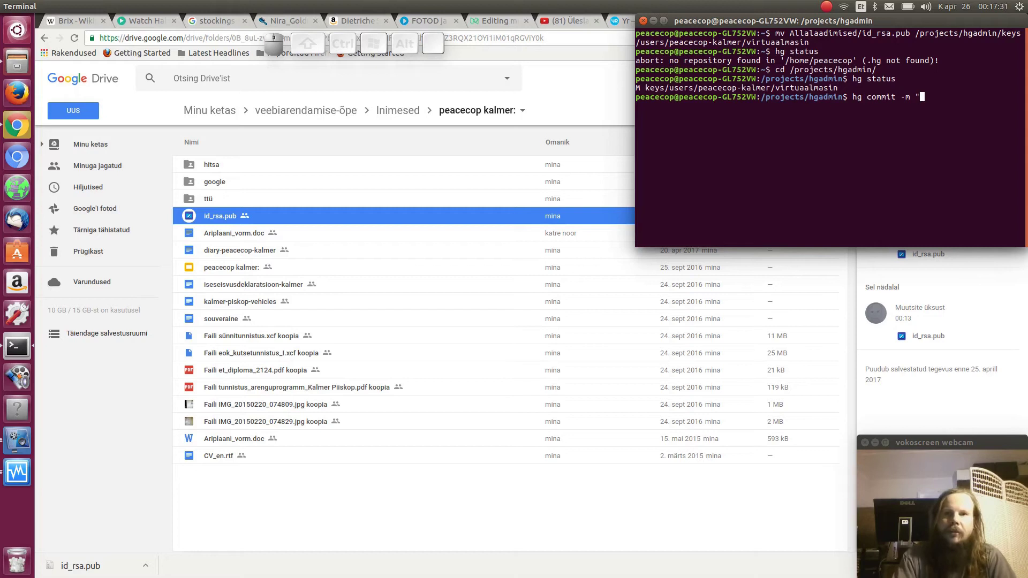
left_click_drag(432, 48, 940, 49)
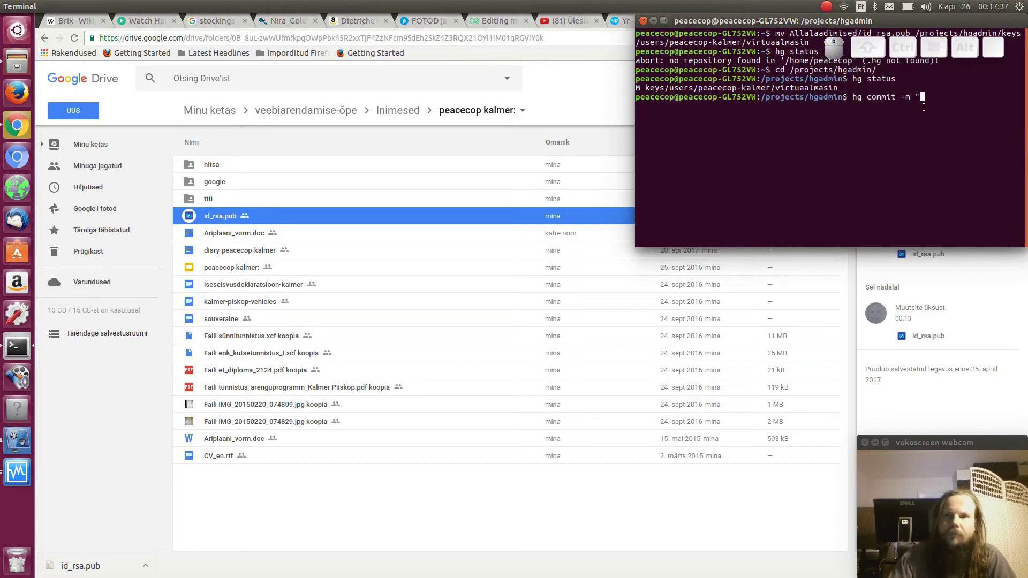
left_click(941, 97)
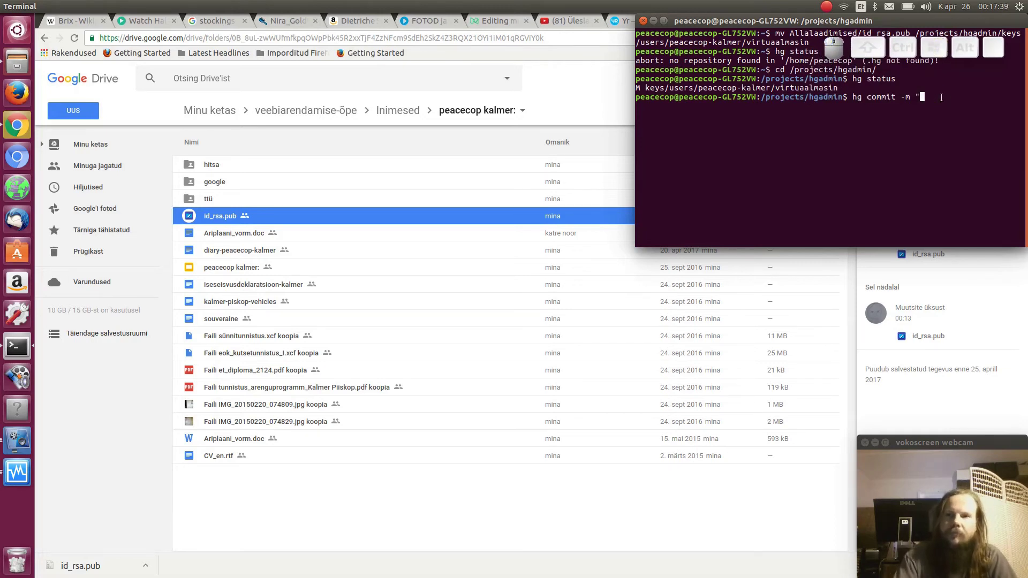
type("updated")
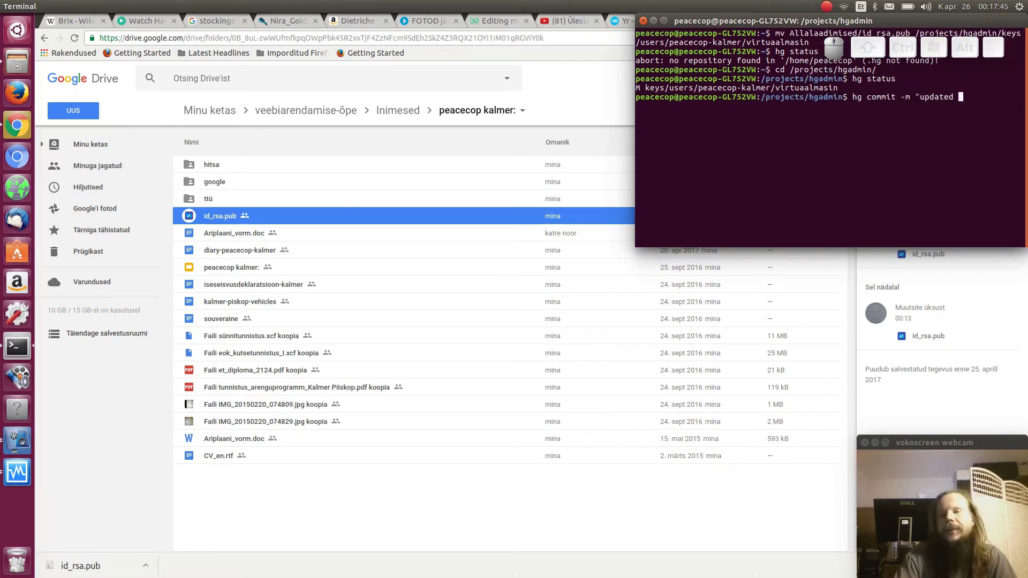
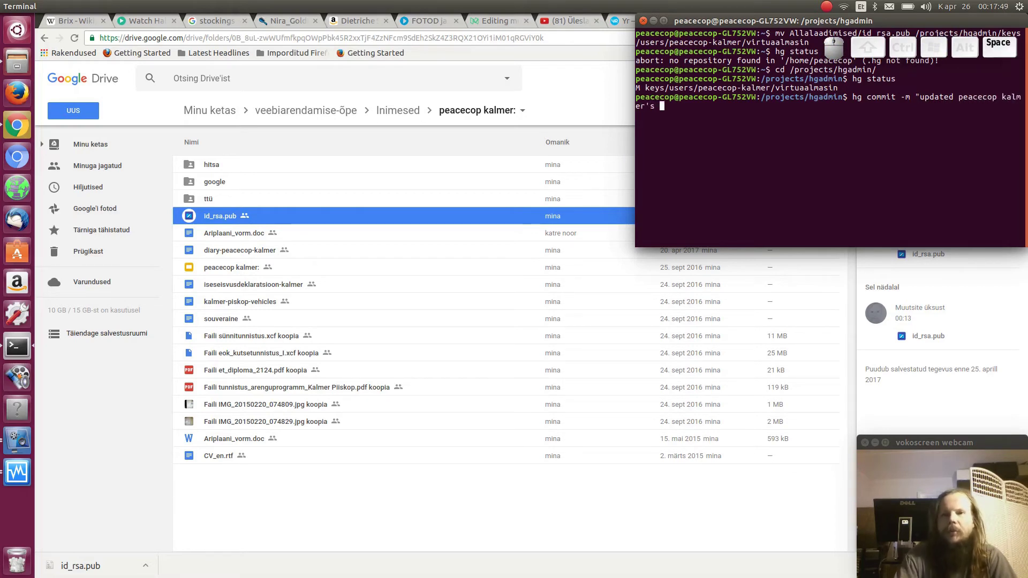
type("key in ")
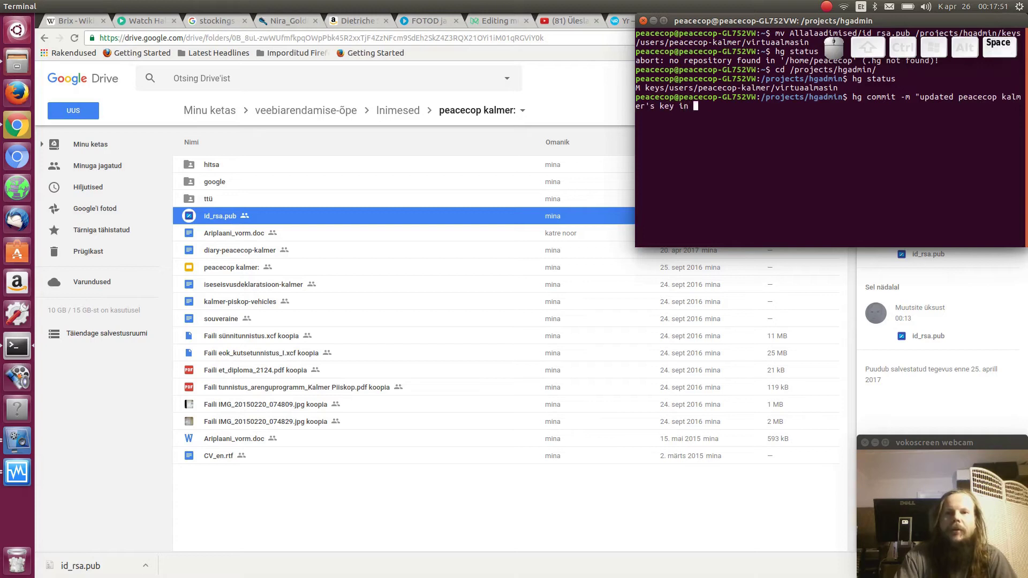
type("the virtual machine\"")
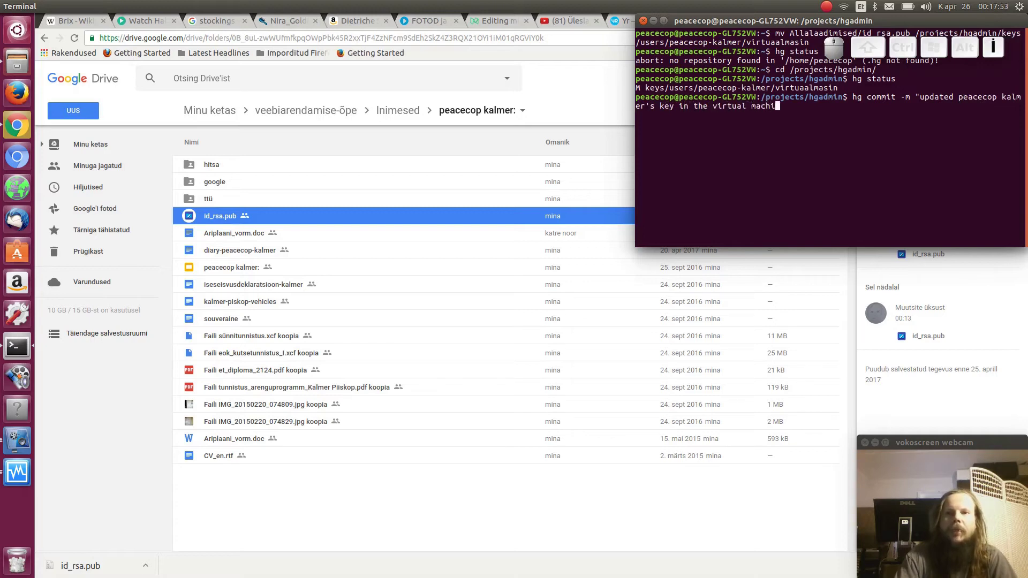
key("Return")
type("hg push")
key("Return")
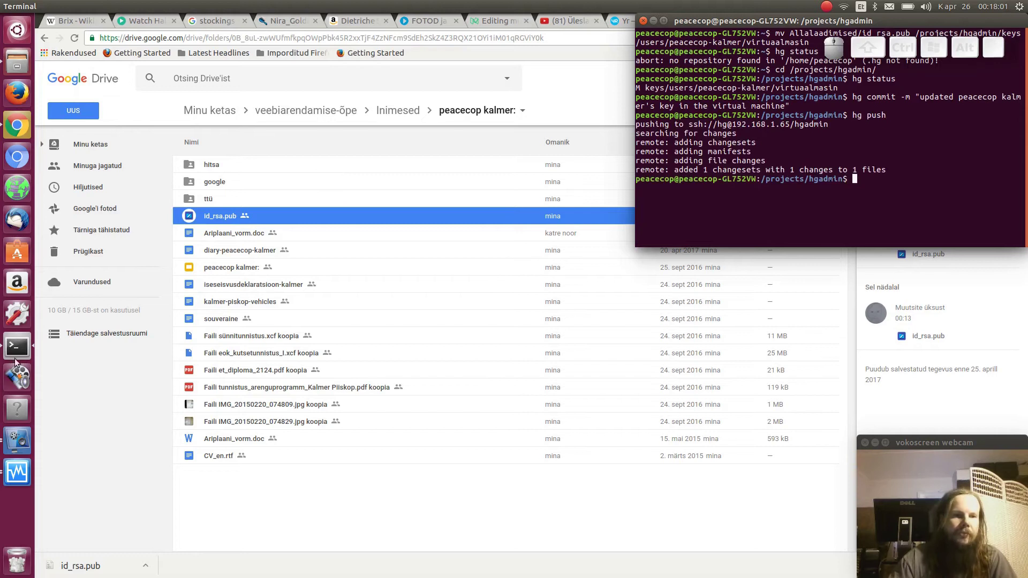
Rerun the computer-science hg clone in the Ubuntu VM terminal, then return to Eclipse
left_click(19, 469)
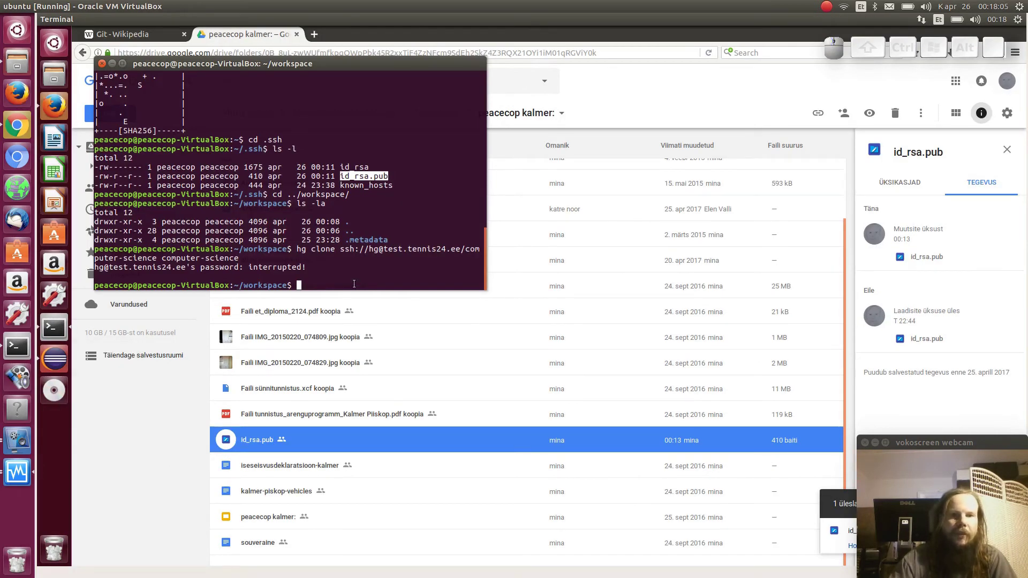
key("Up")
key("Return")
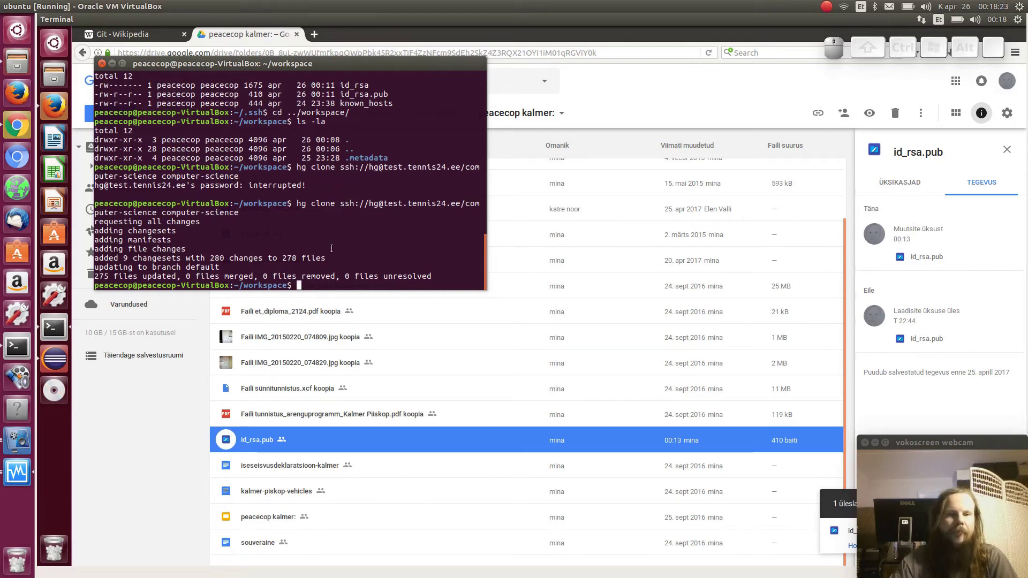
left_click(53, 360)
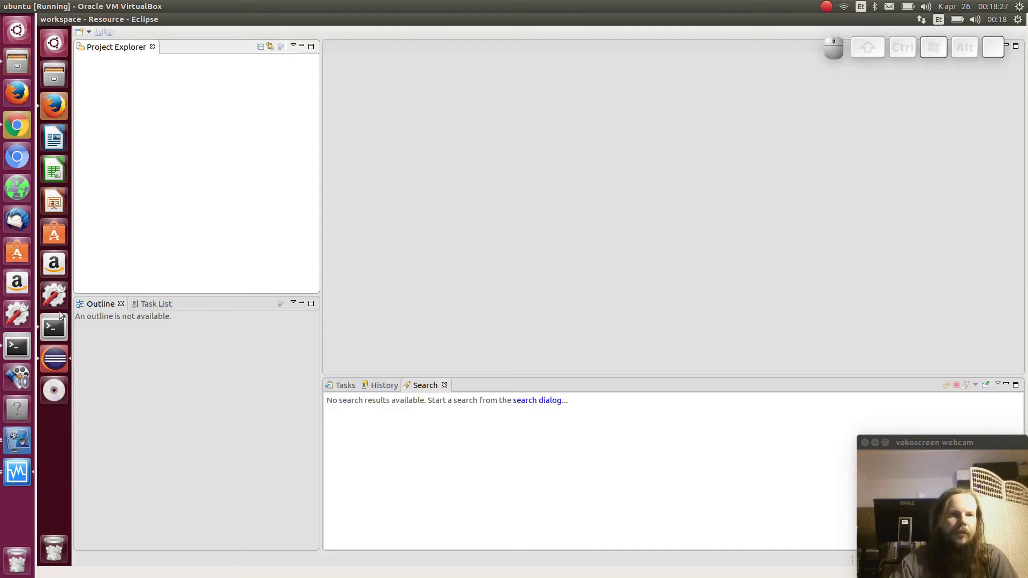
left_click(57, 328)
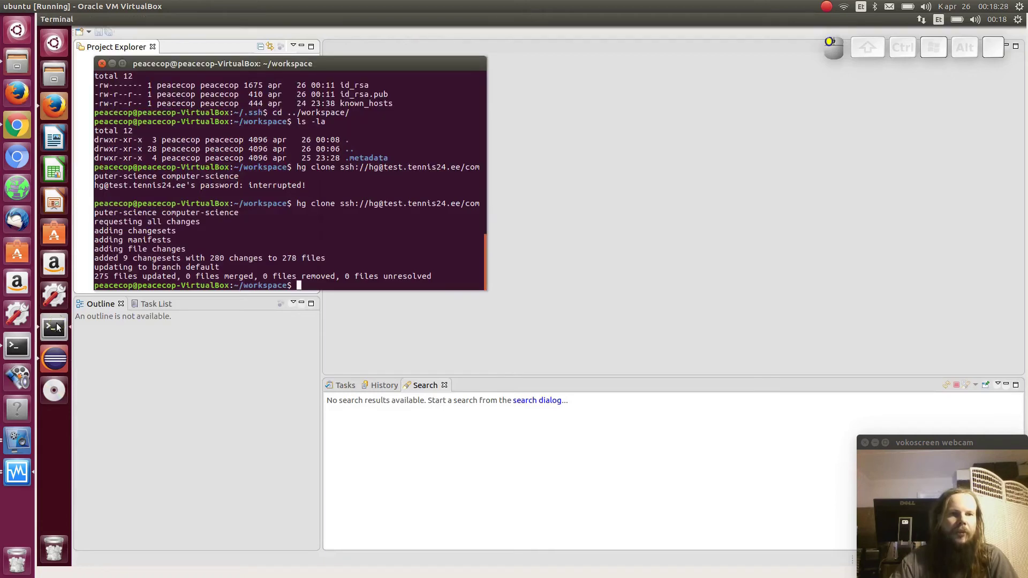
left_click(50, 362)
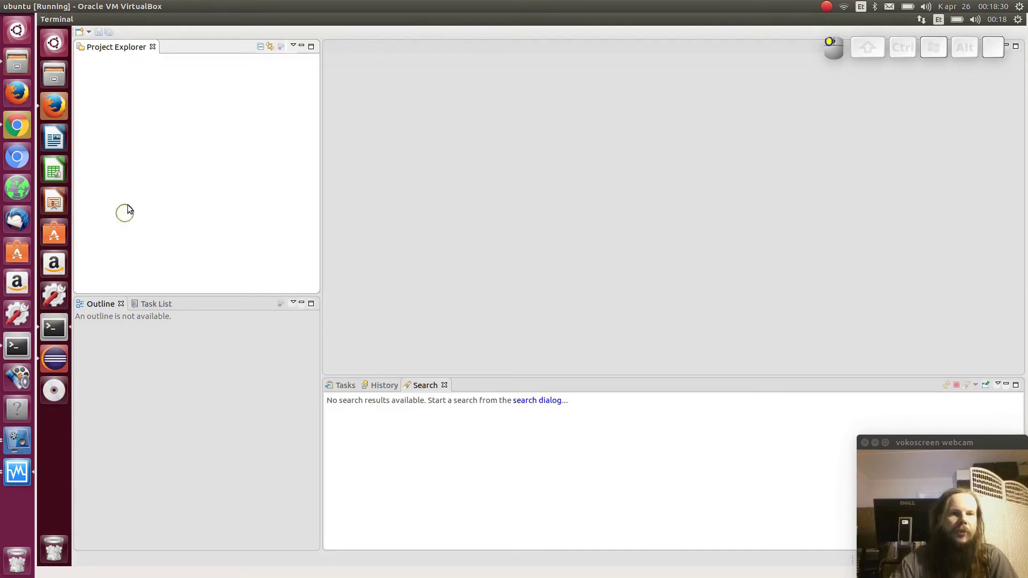
Create a new PHP Project named computer-science from the Project Explorer
right_click(144, 179)
mouse_move(156, 183)
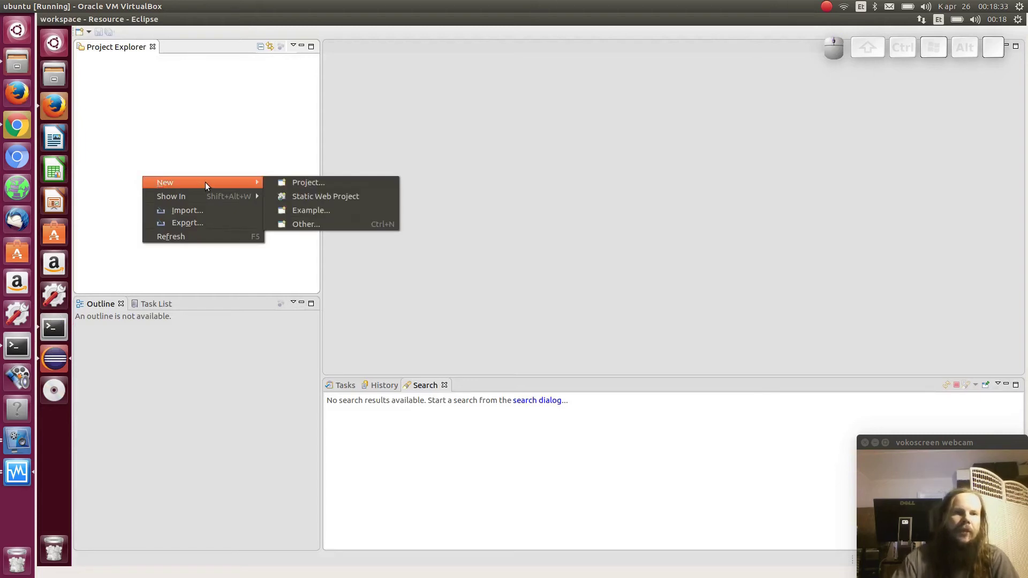
left_click(305, 183)
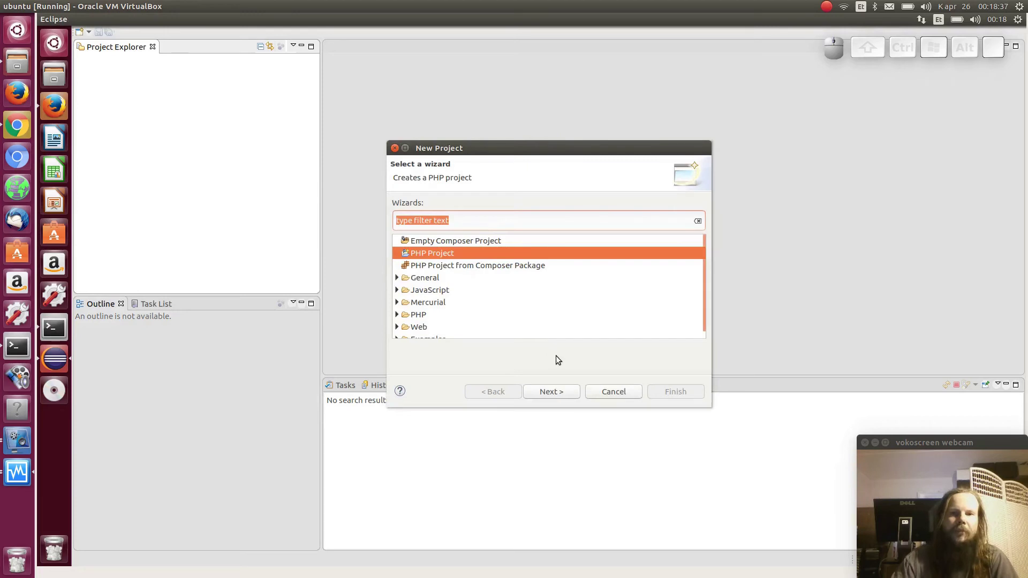
left_click(552, 390)
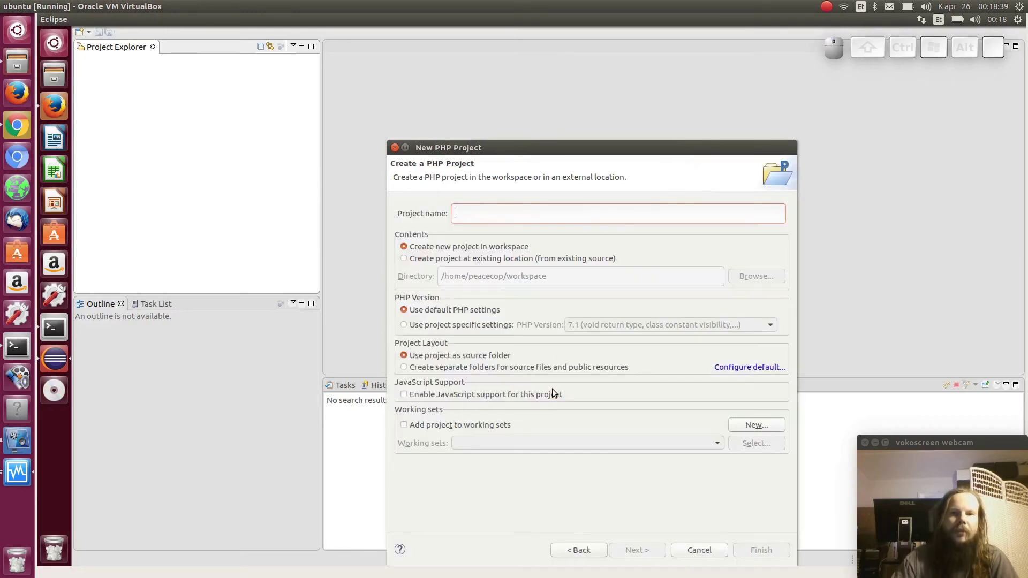
type("compute")
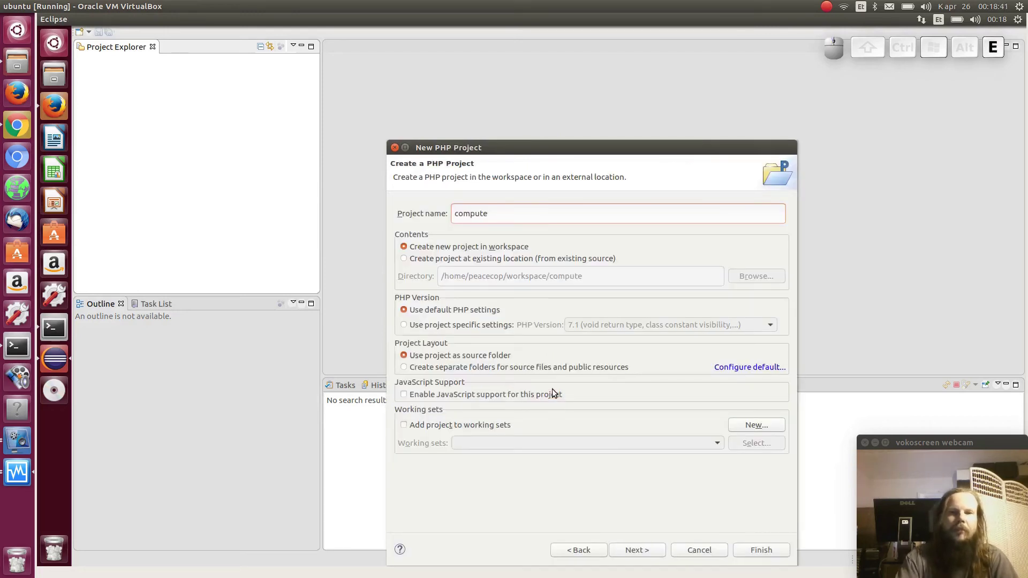
type("r-scien")
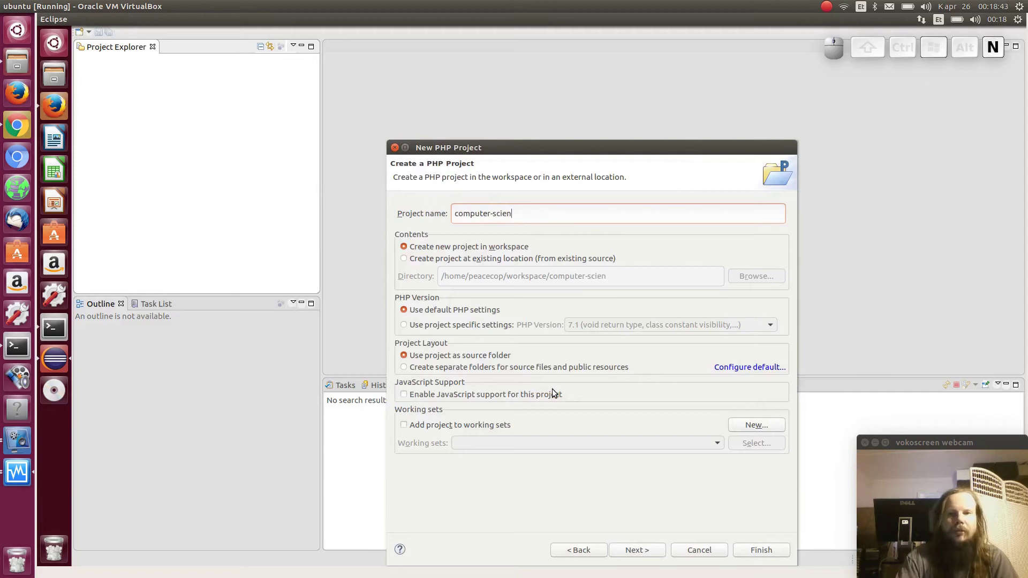
type("ce")
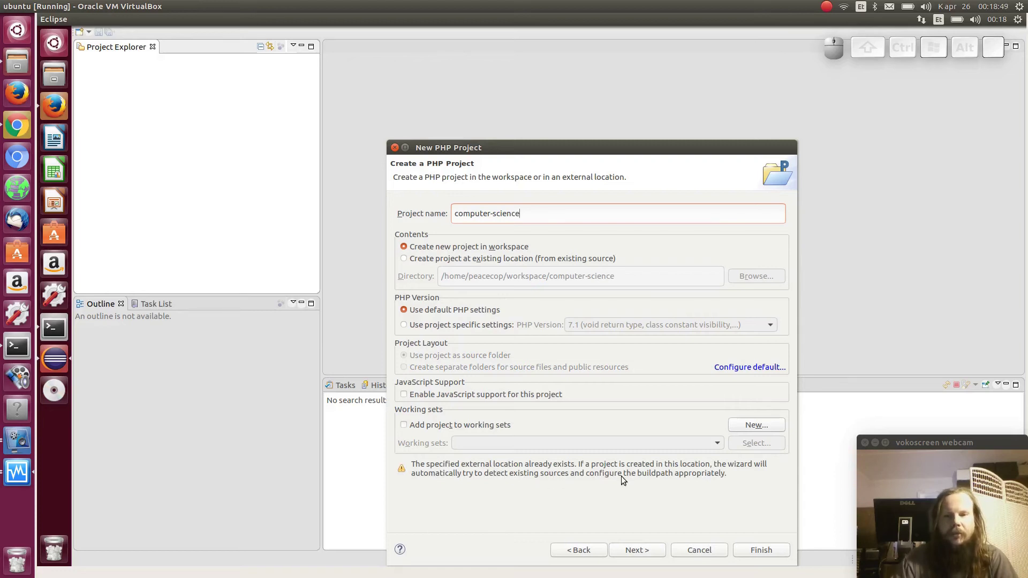
left_click(770, 550)
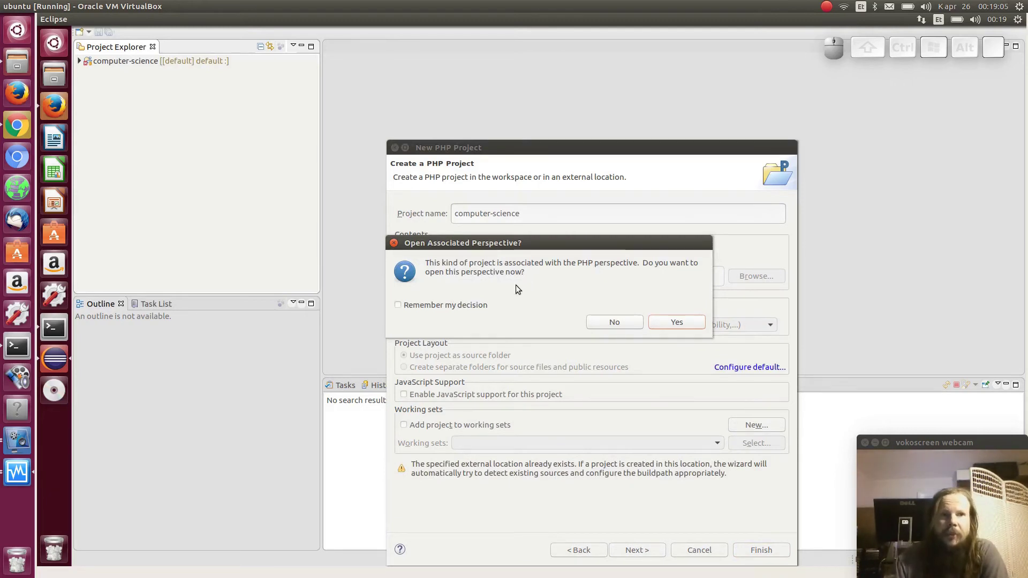
Accept the PHP perspective and expand computer-science > PHP Language Library > Core API
left_click(397, 305)
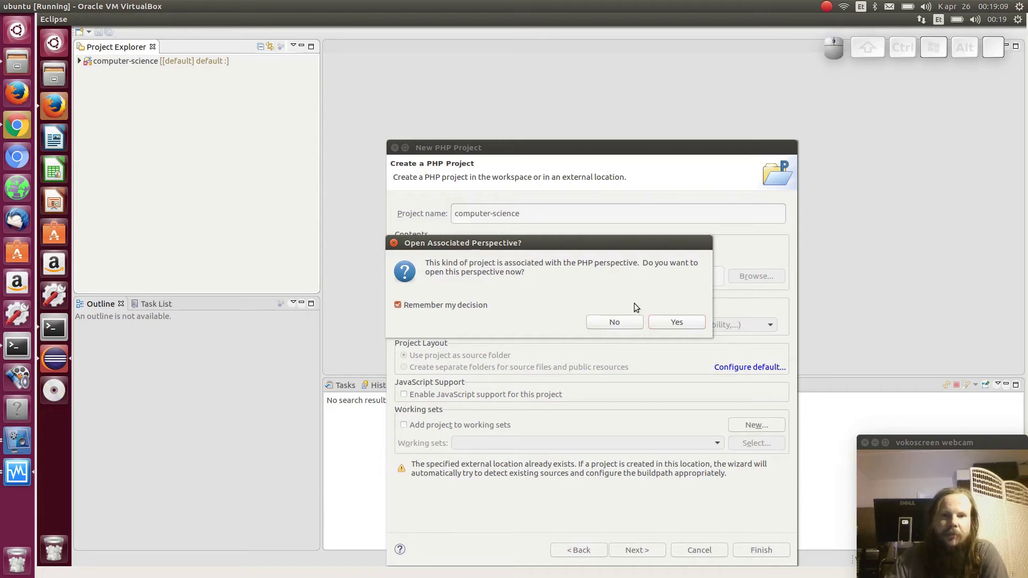
left_click(672, 322)
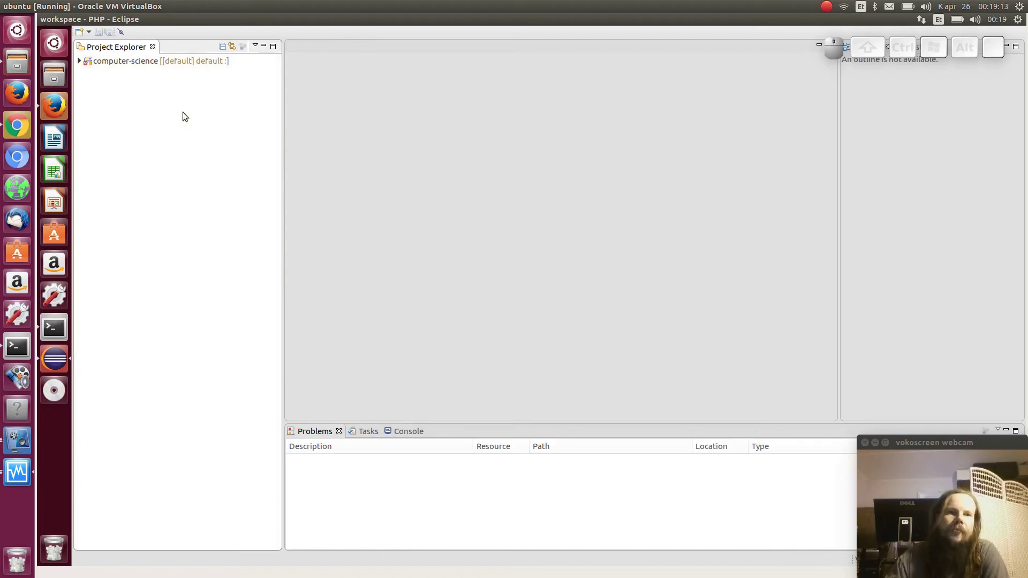
left_click(79, 61)
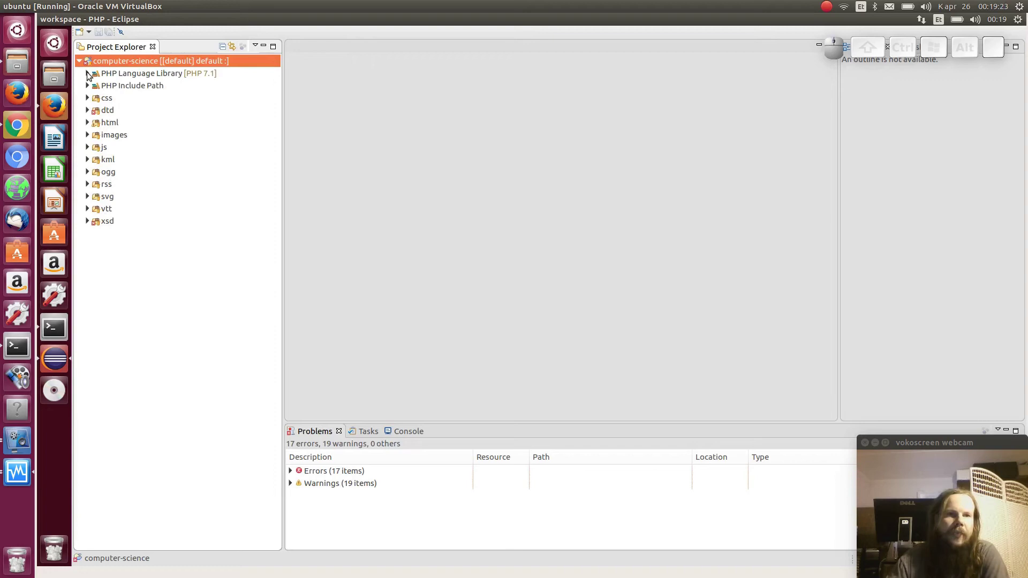
left_click(127, 85)
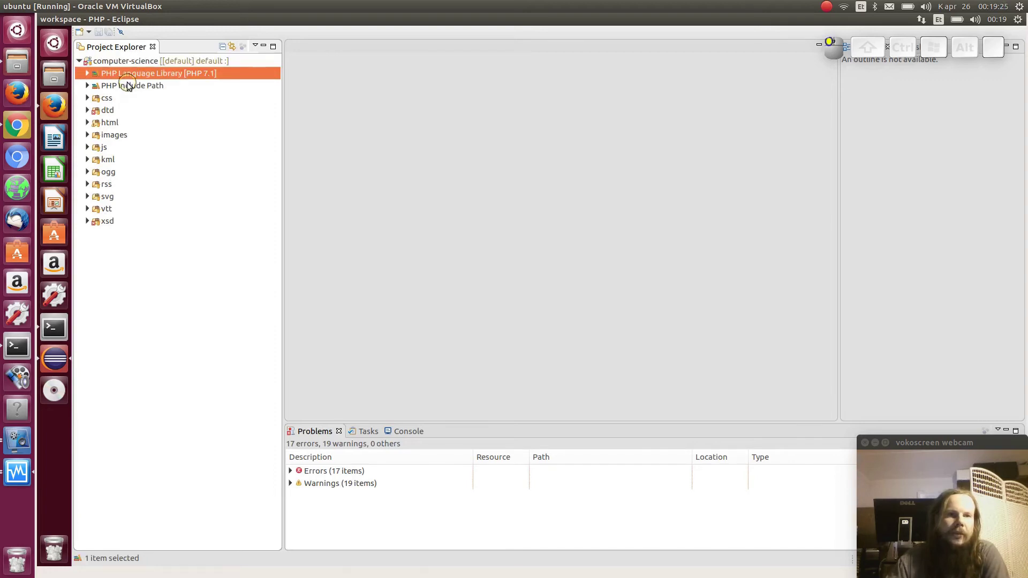
left_click(88, 73)
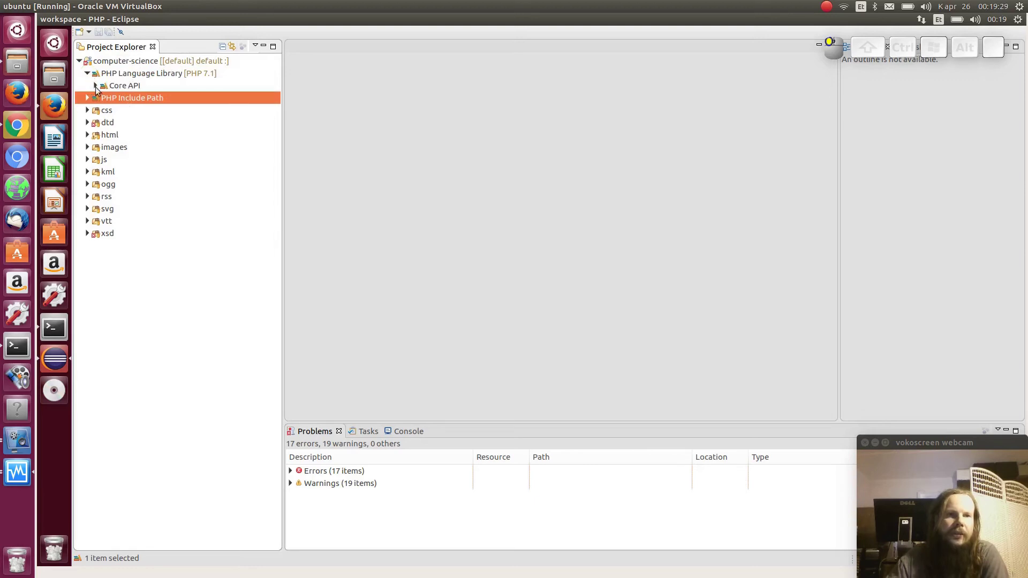
left_click(96, 85)
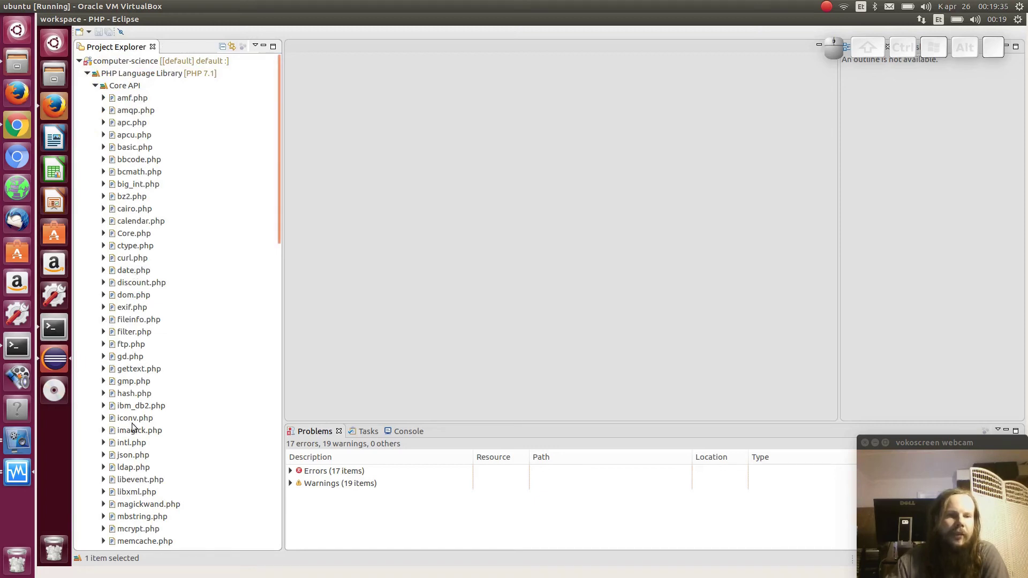
double_click(129, 455)
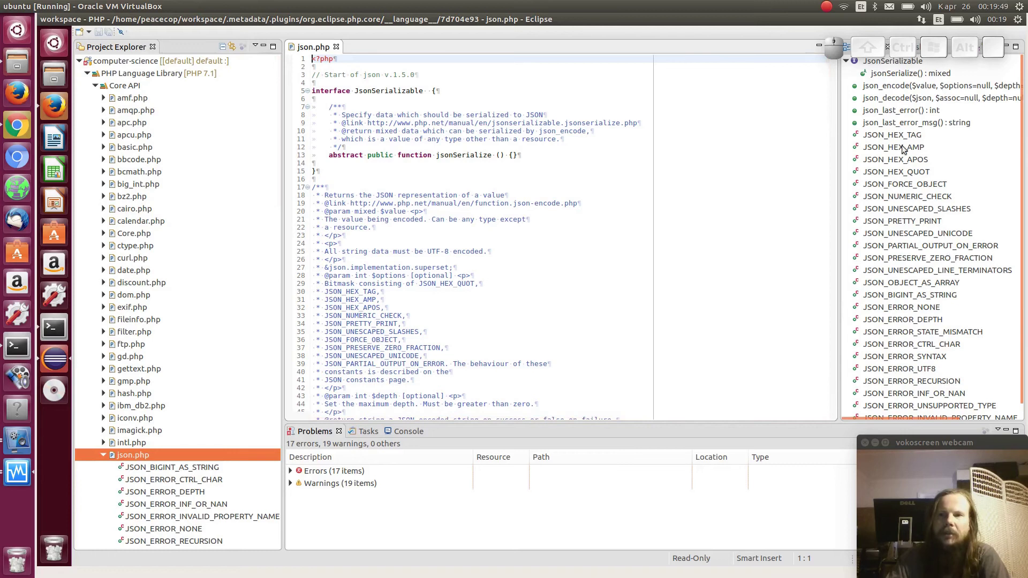
left_click(899, 102)
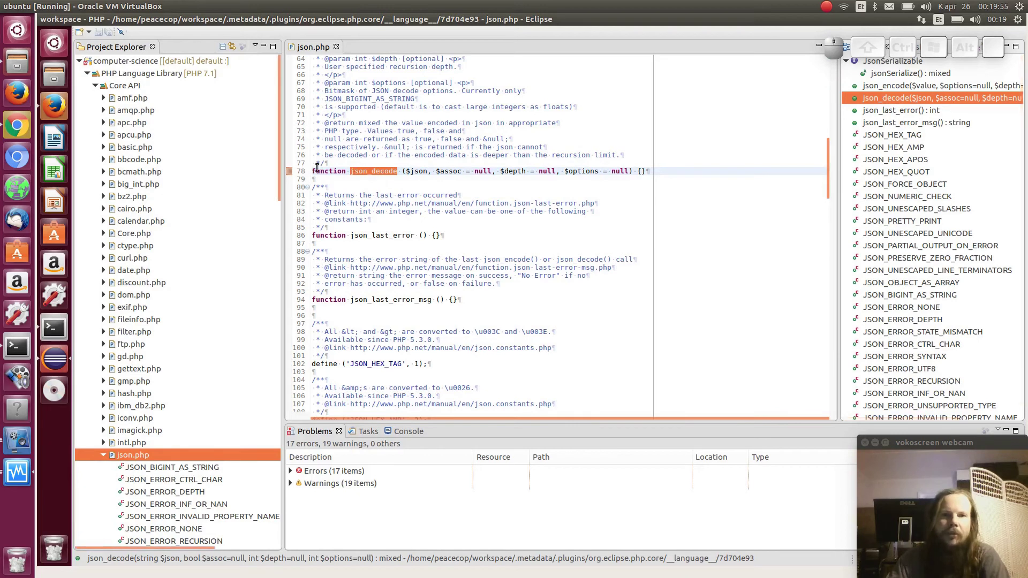
left_click_drag(405, 170, 600, 170)
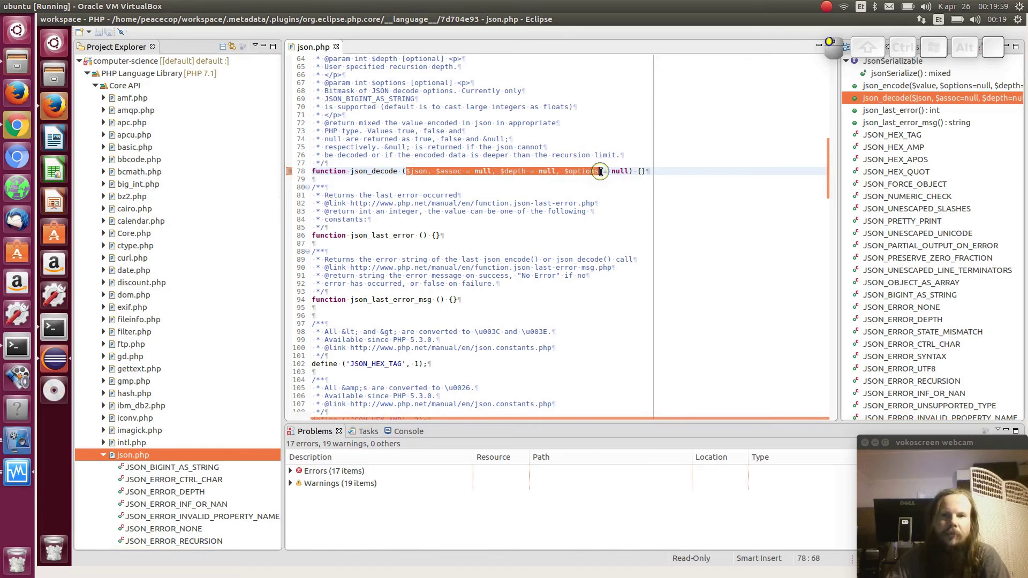
left_click(563, 171)
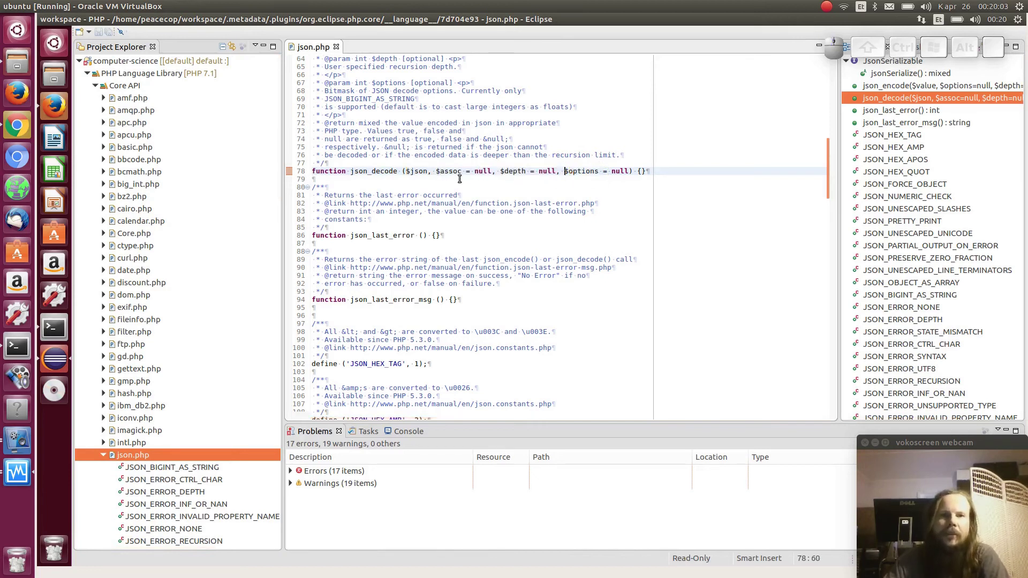
scroll(460, 178, "up", 5)
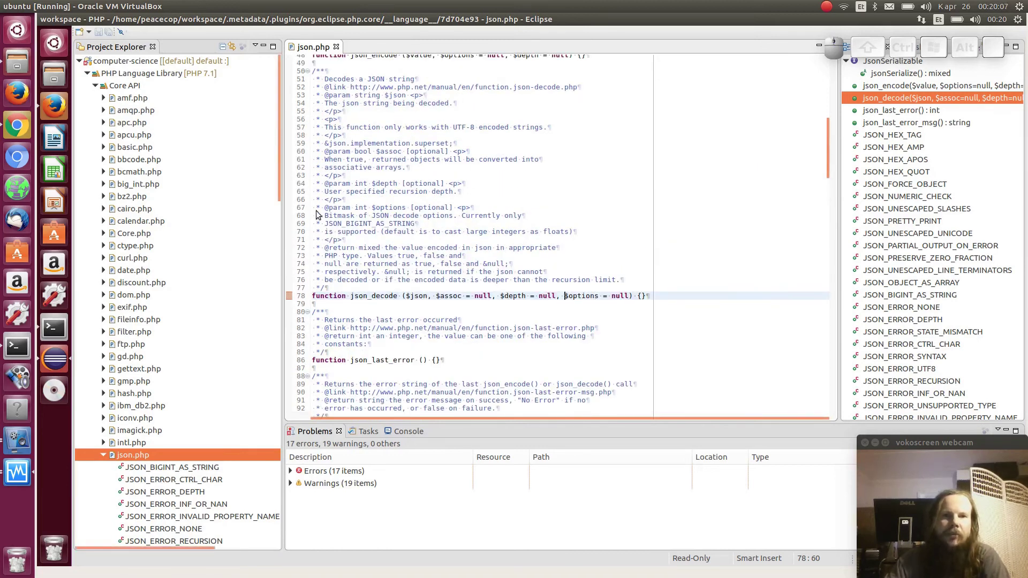
left_click(337, 47)
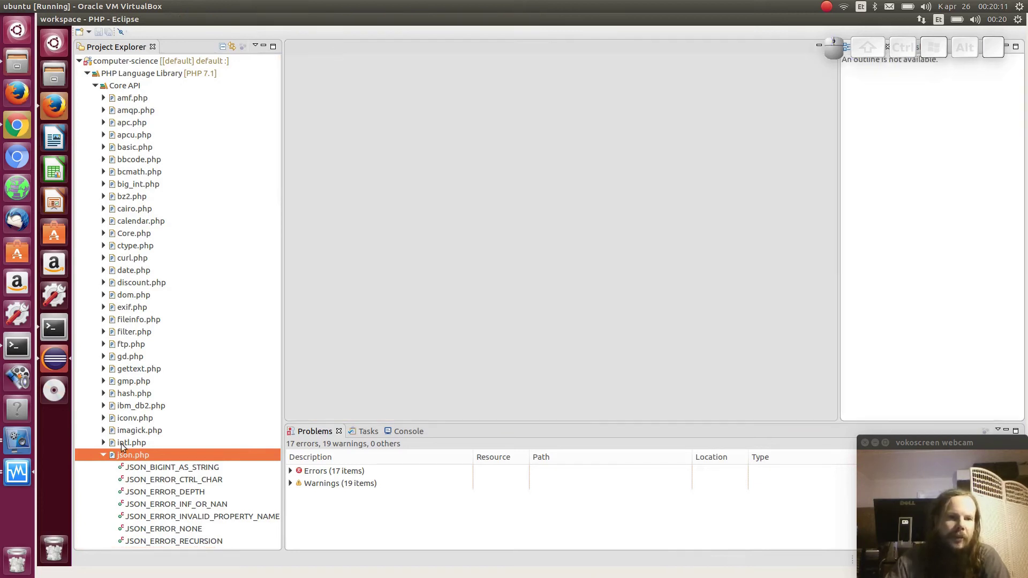
Collapse the PHP library tree, expand html/en and open data-structures-tree.html
left_click(104, 455)
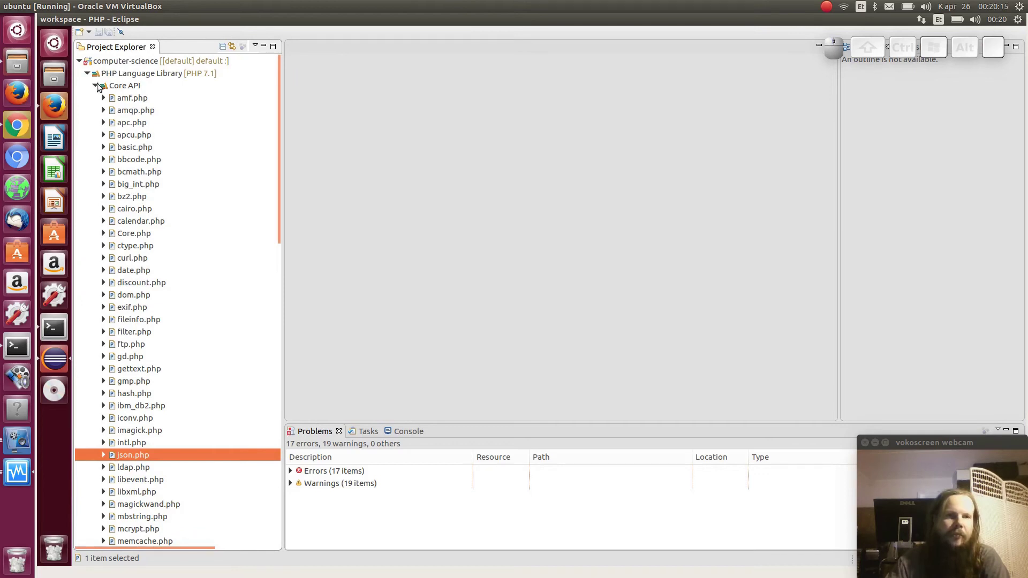
left_click(95, 85)
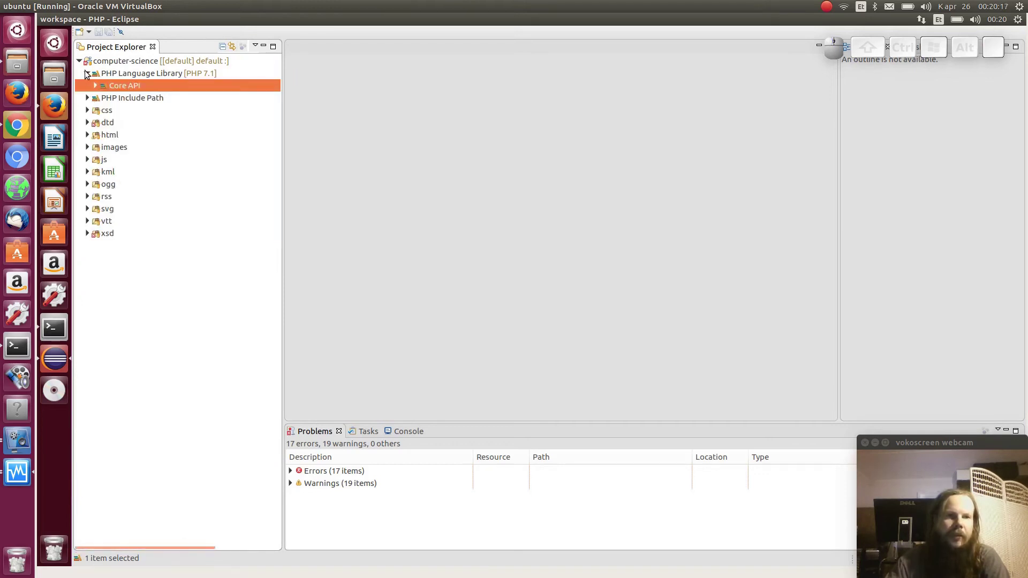
left_click(87, 74)
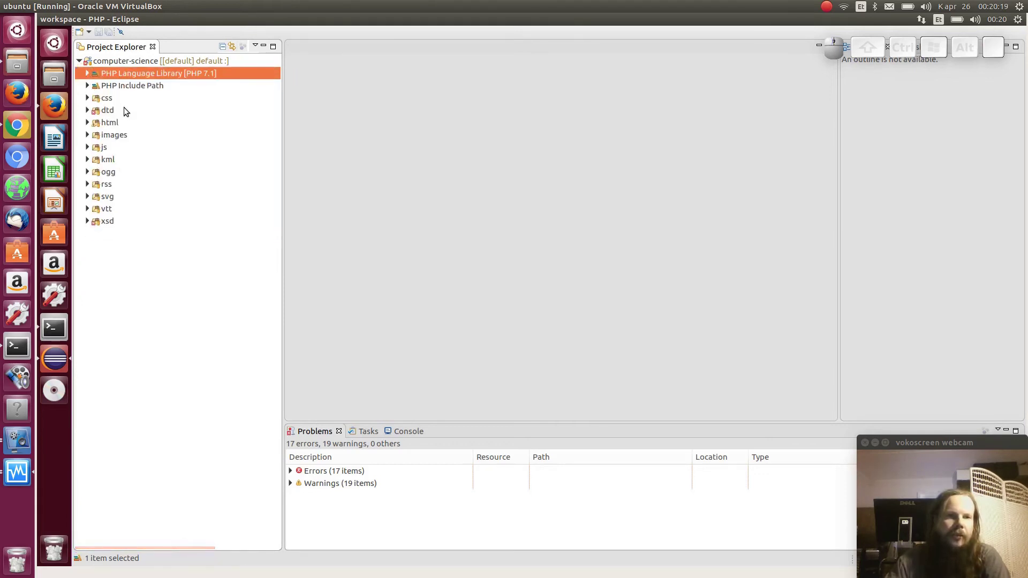
left_click(87, 122)
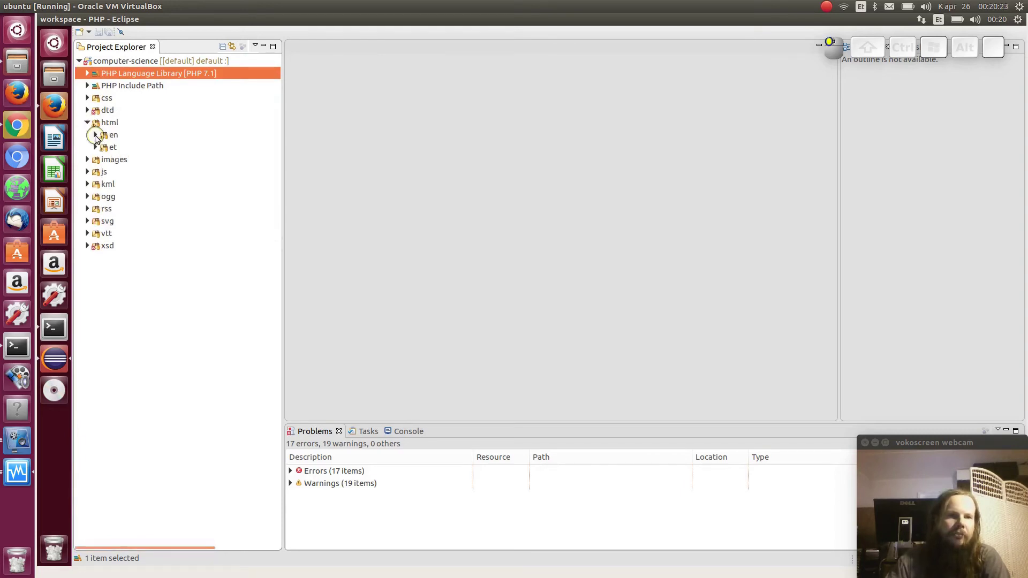
left_click(96, 136)
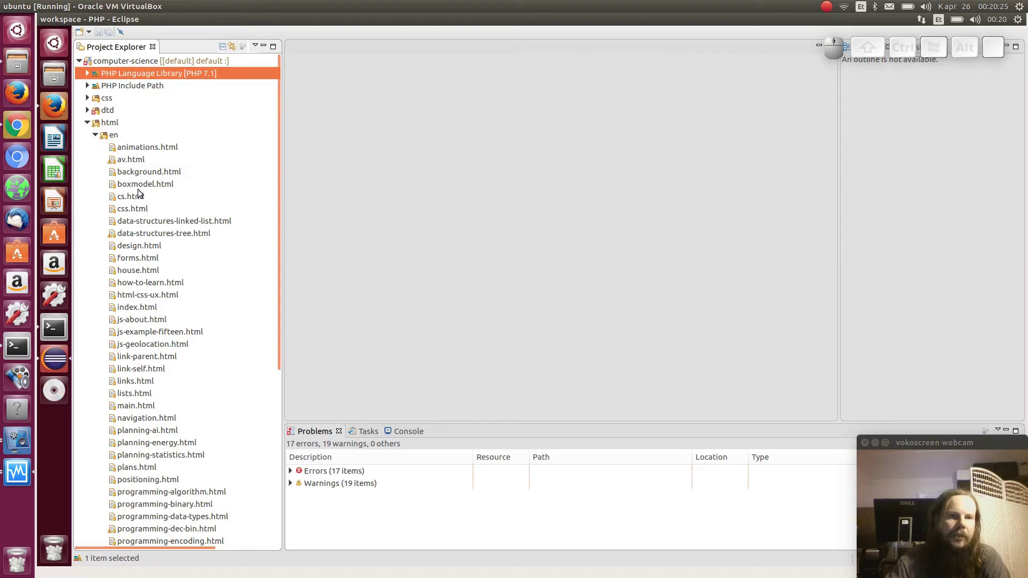
double_click(165, 234)
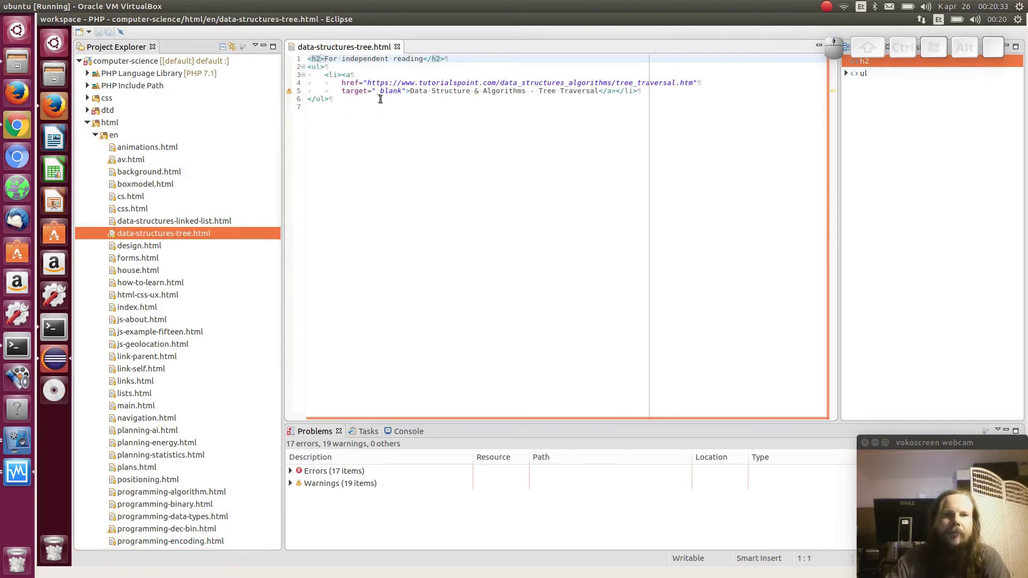
Escape the & in line 5's 'Data Structure & Algorithms' link text as &amp;
left_click_drag(334, 92, 308, 92)
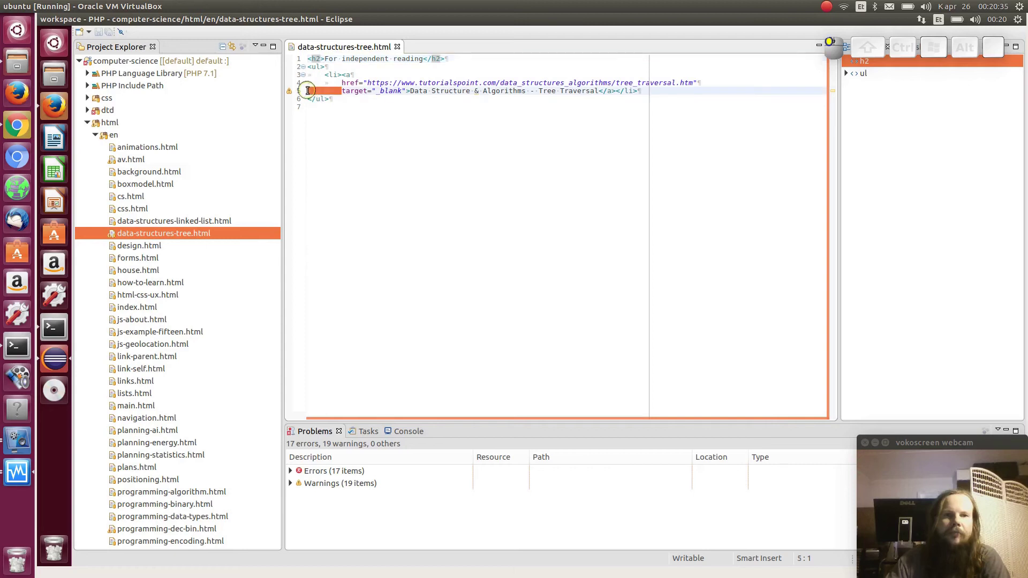
left_click(367, 91)
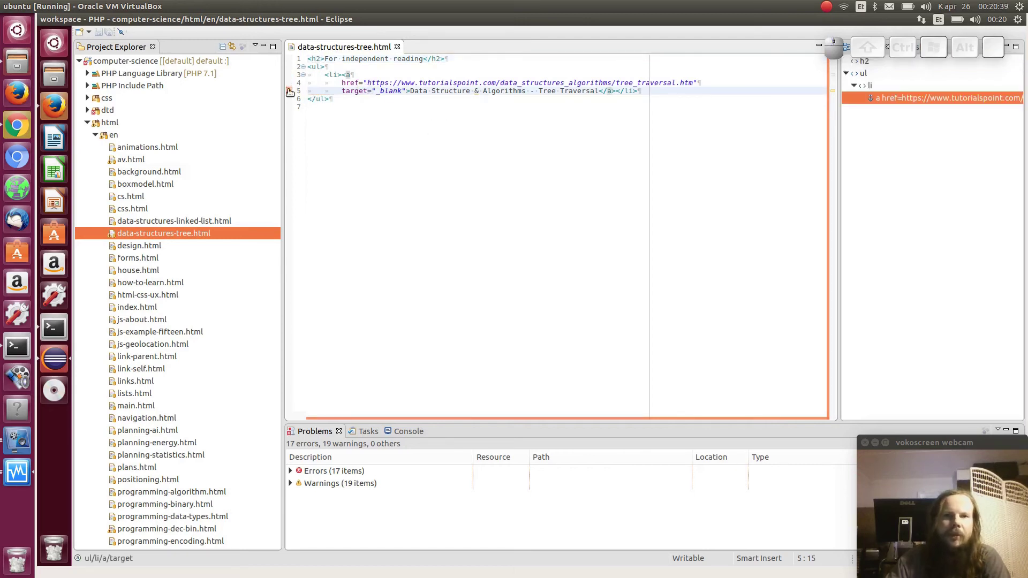
mouse_move(289, 92)
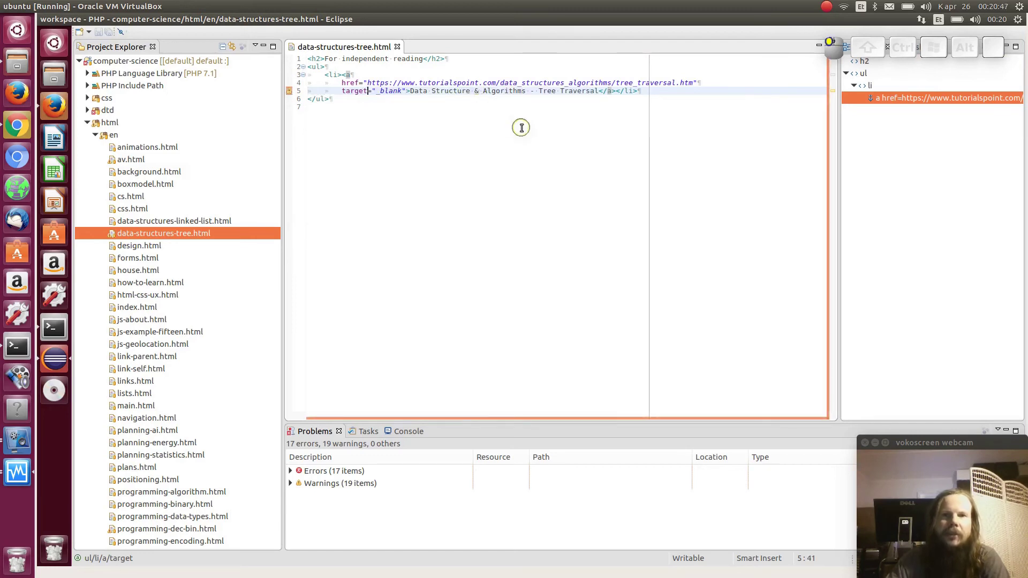
left_click(476, 91)
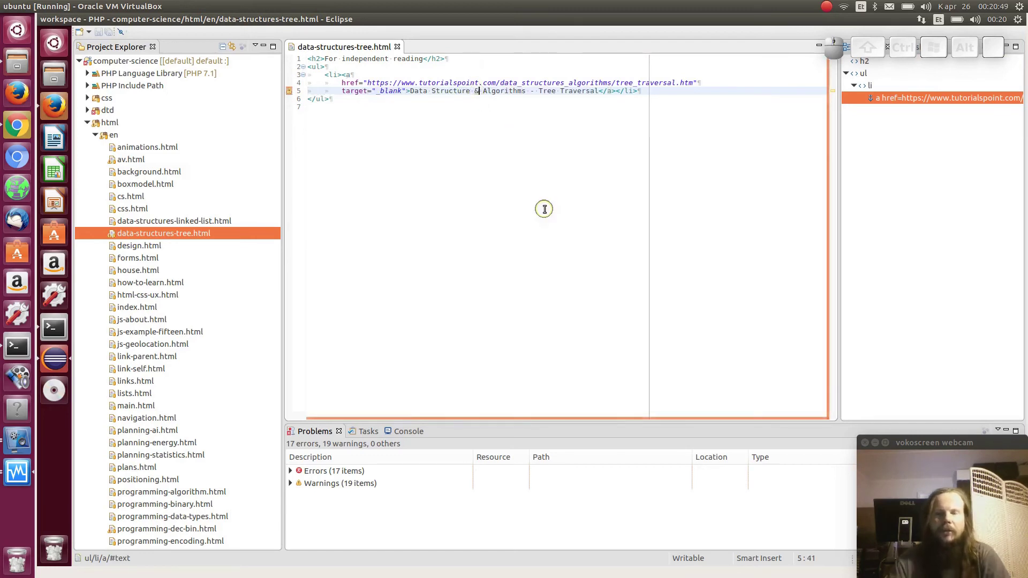
type("pamp;")
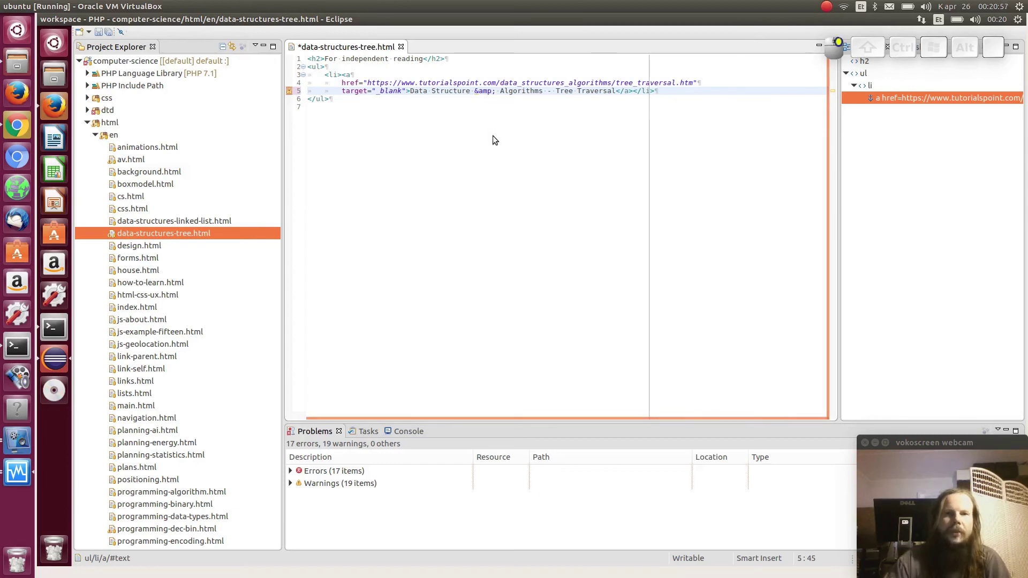
right_click(495, 140)
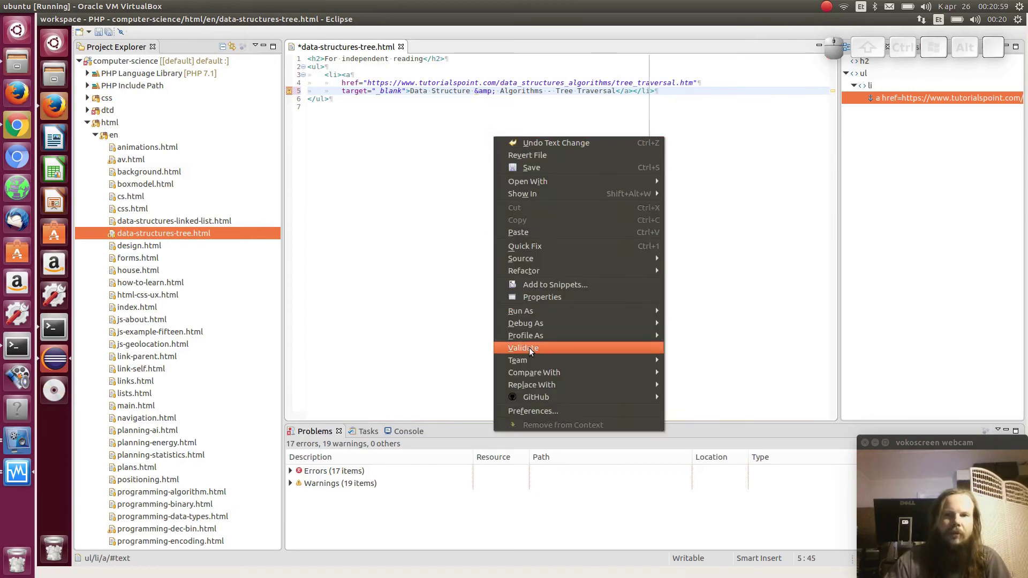
Save and validate data-structures-tree.html, confirming it reports no errors or warnings
left_click(529, 348)
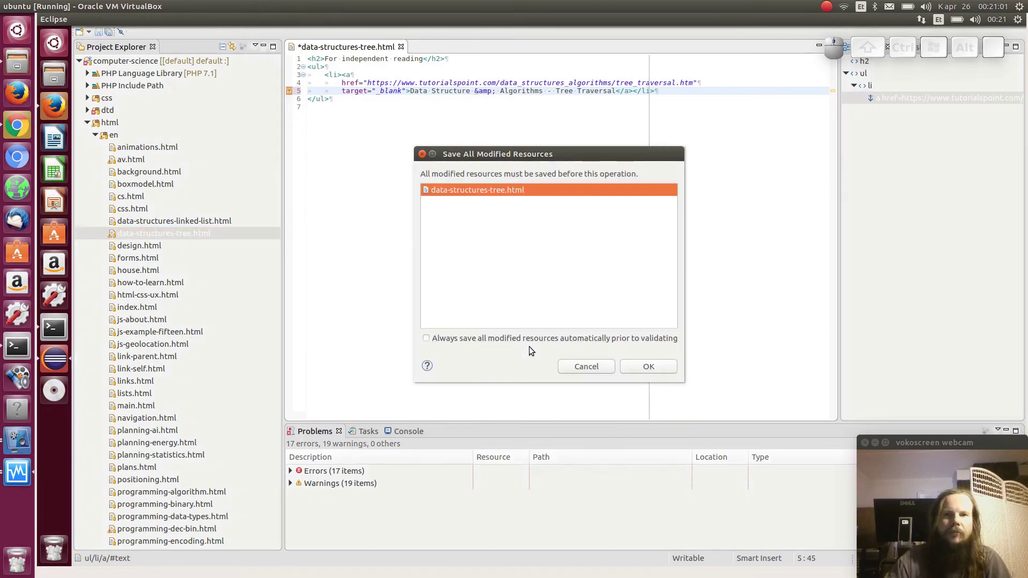
left_click(648, 367)
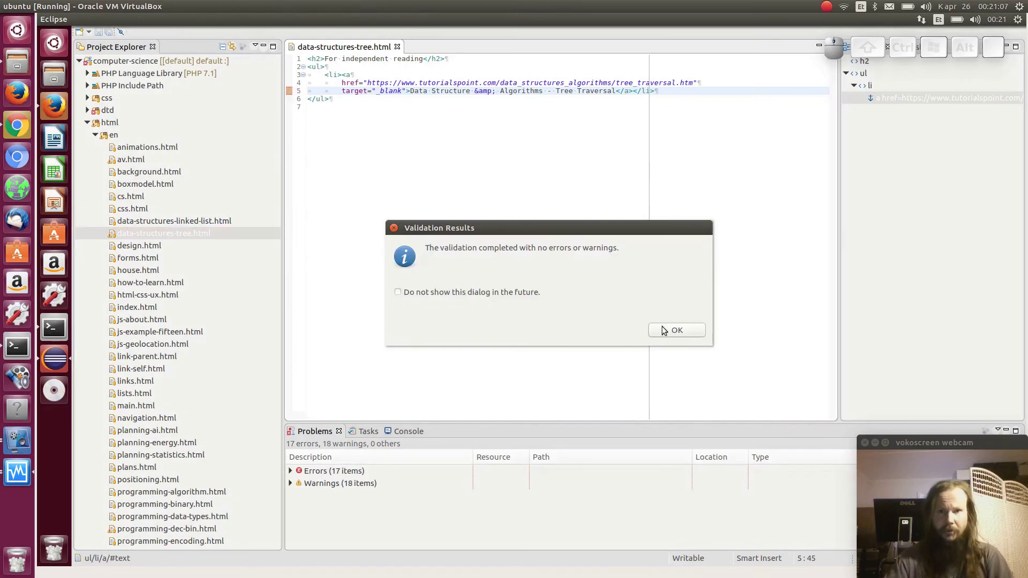
left_click(675, 331)
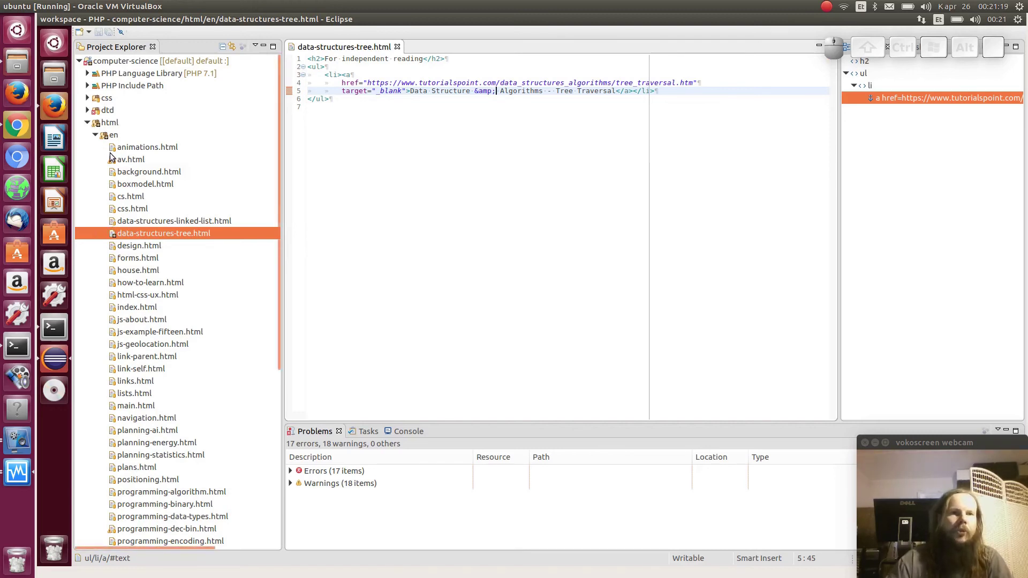
Collapse the html folder and show the computer-science project's Team submenu
left_click(87, 123)
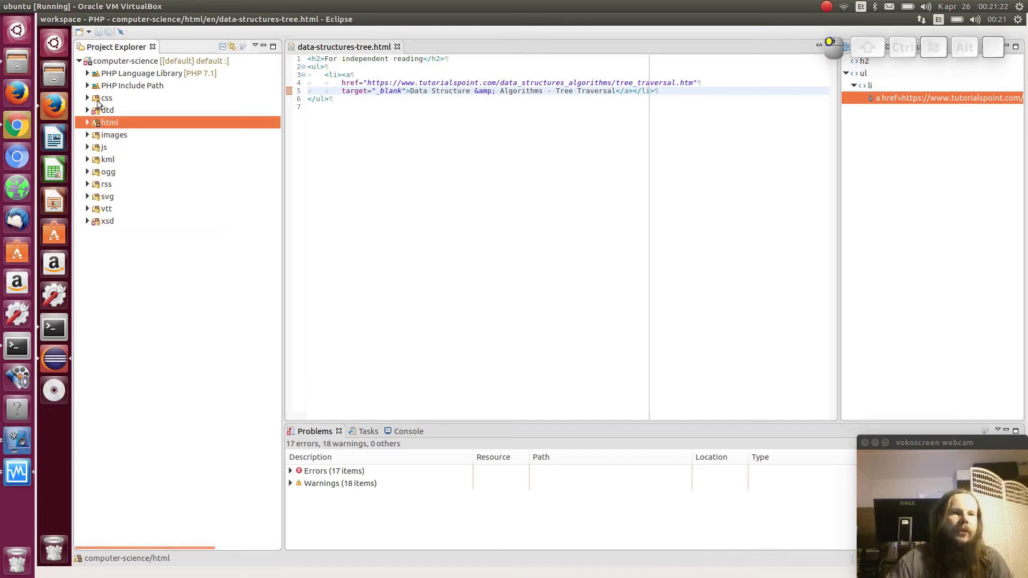
right_click(123, 62)
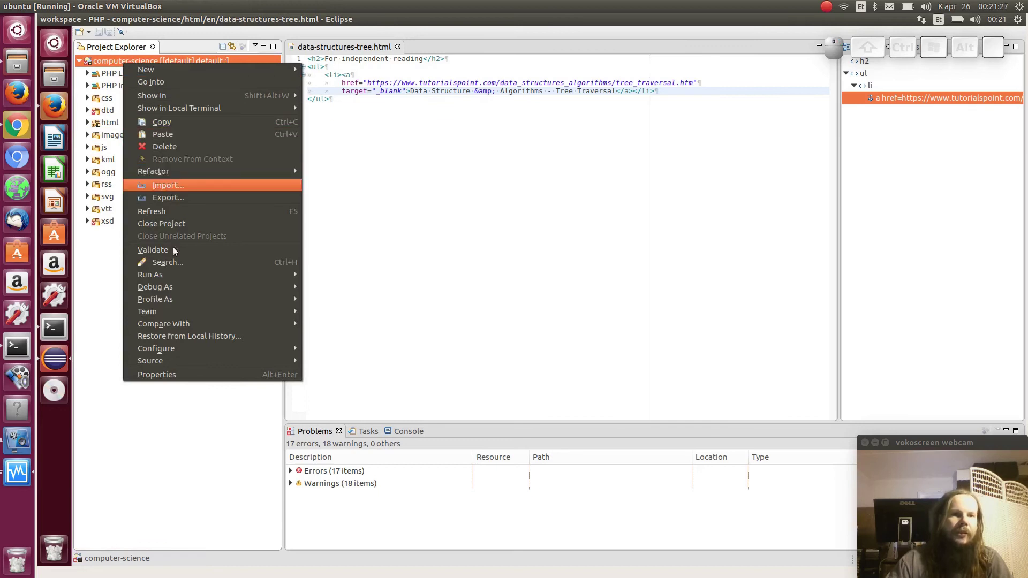
mouse_move(194, 315)
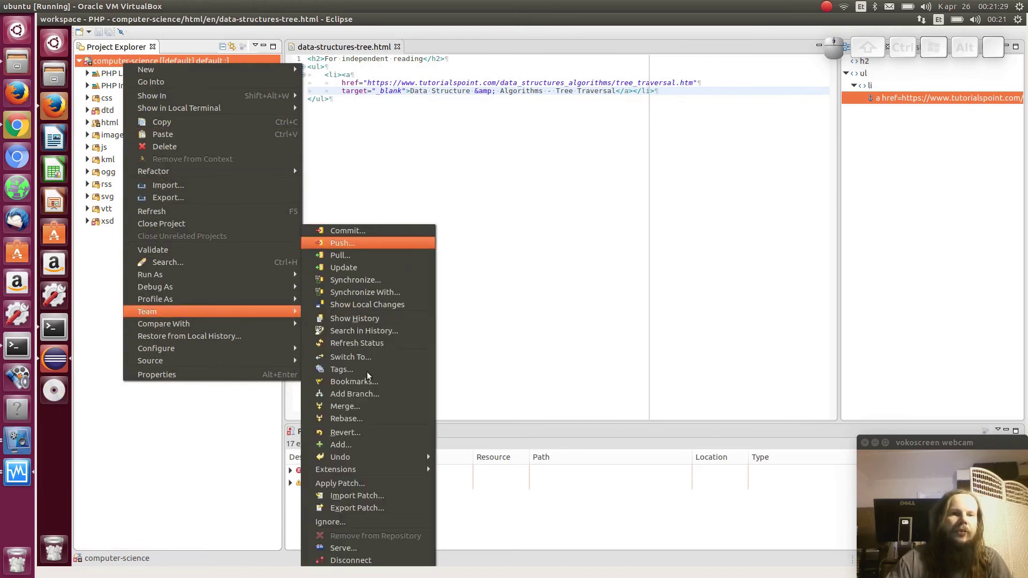